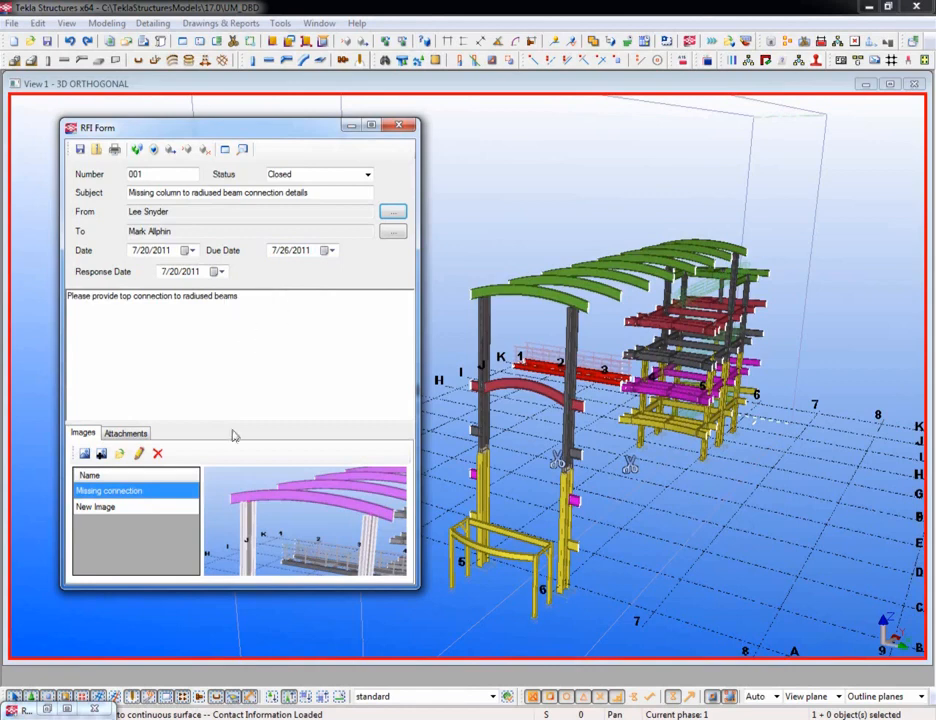
Review the two images stored with RFI 001 and check its attachments.
{"action": "left_click", "coordinate": [123, 510]}
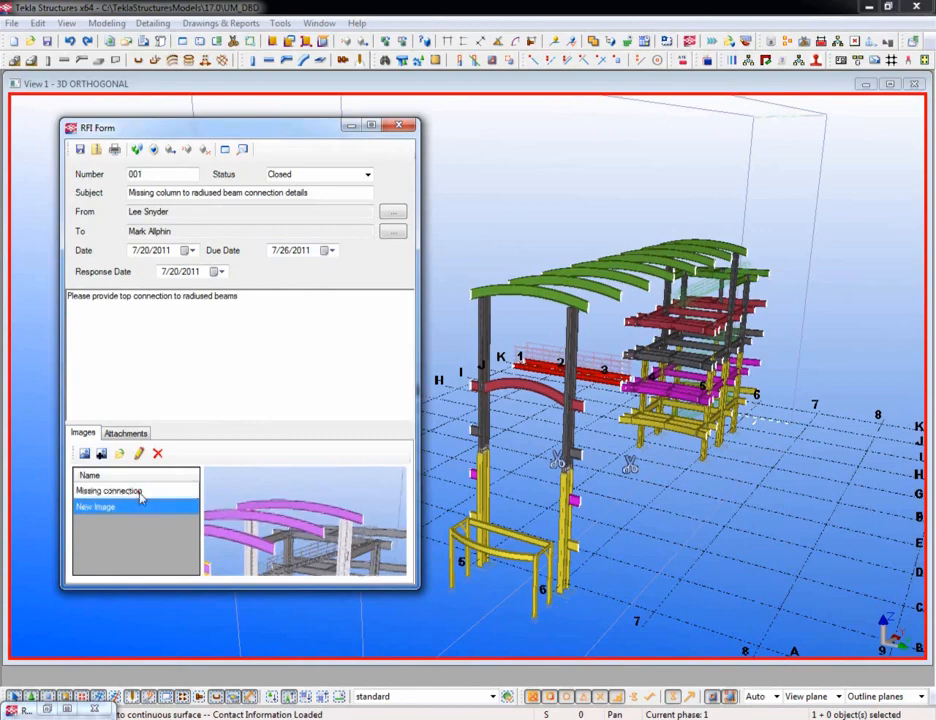
{"action": "left_click", "coordinate": [138, 491]}
{"action": "left_click", "coordinate": [117, 436]}
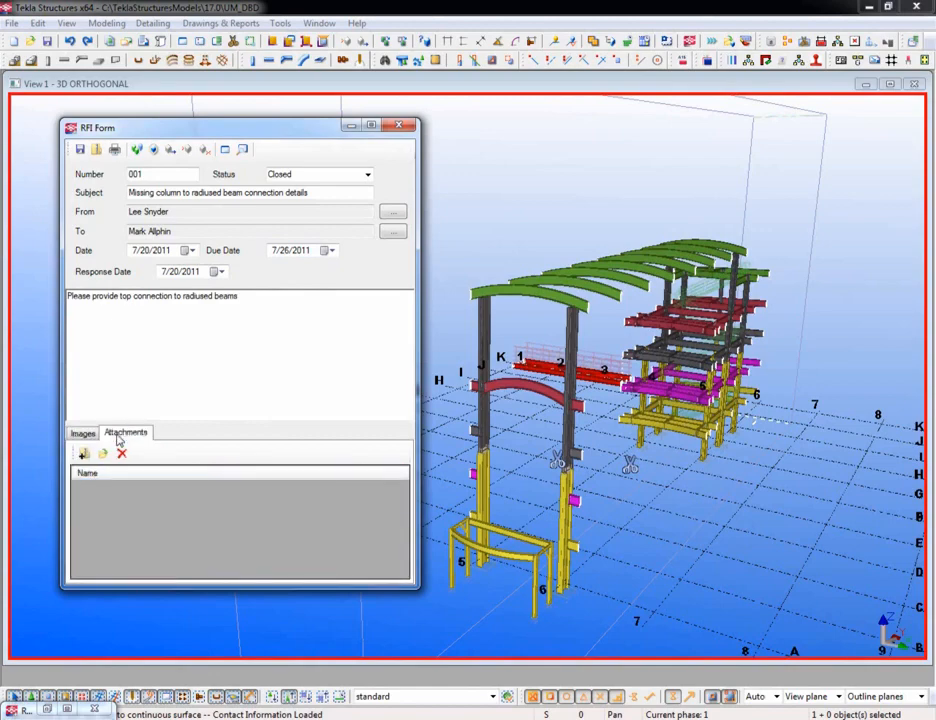
Generate the printable report for RFI 001, review it down to its images, and close it.
{"action": "left_click", "coordinate": [115, 150]}
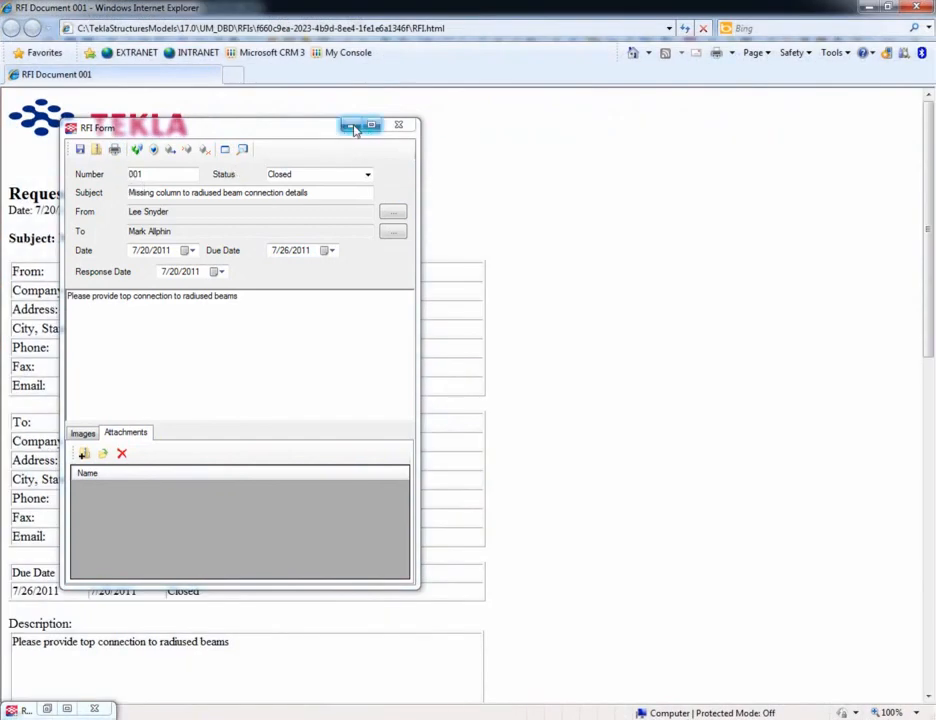
{"action": "left_click", "coordinate": [405, 127]}
{"action": "left_click_drag", "start_coordinate": [614, 109], "coordinate": [739, 361]}
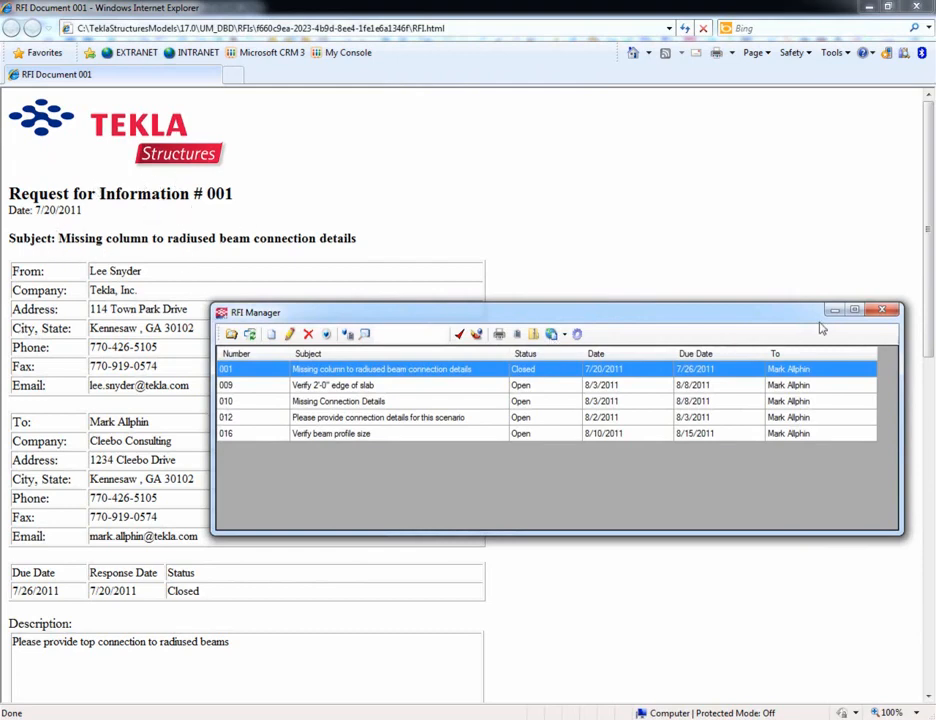
{"action": "left_click", "coordinate": [880, 311]}
{"action": "scroll", "coordinate": [585, 455], "scroll_direction": "down", "scroll_amount": 8}
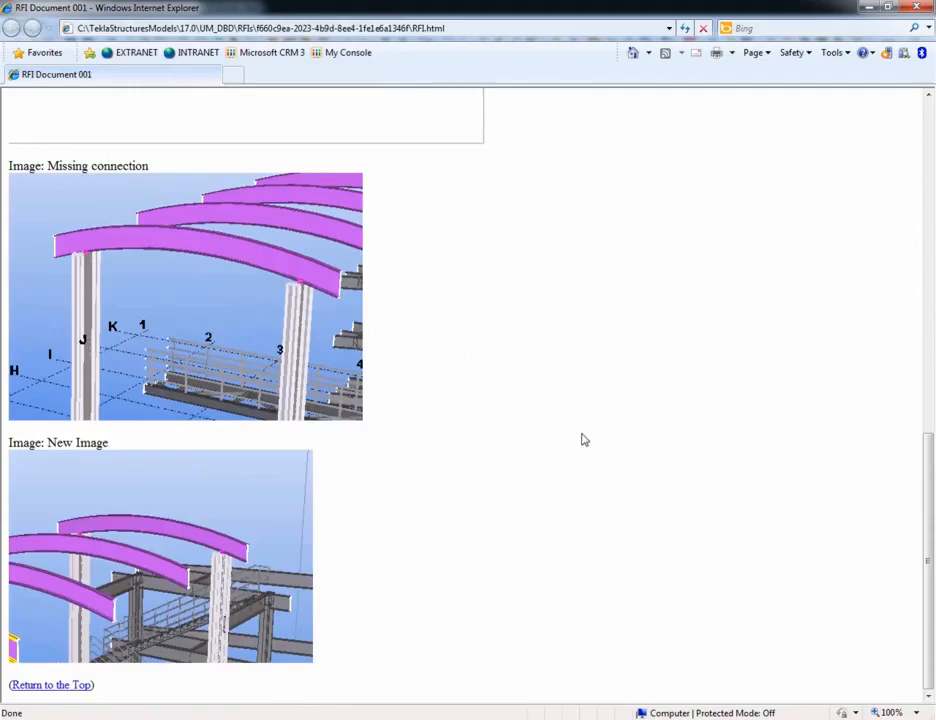
{"action": "left_click", "coordinate": [917, 9]}
Reopen the RFI Manager, inspect RFI 009 about the 2'-0" edge of slab alongside the model, and close its form.
{"action": "left_click", "coordinate": [782, 61]}
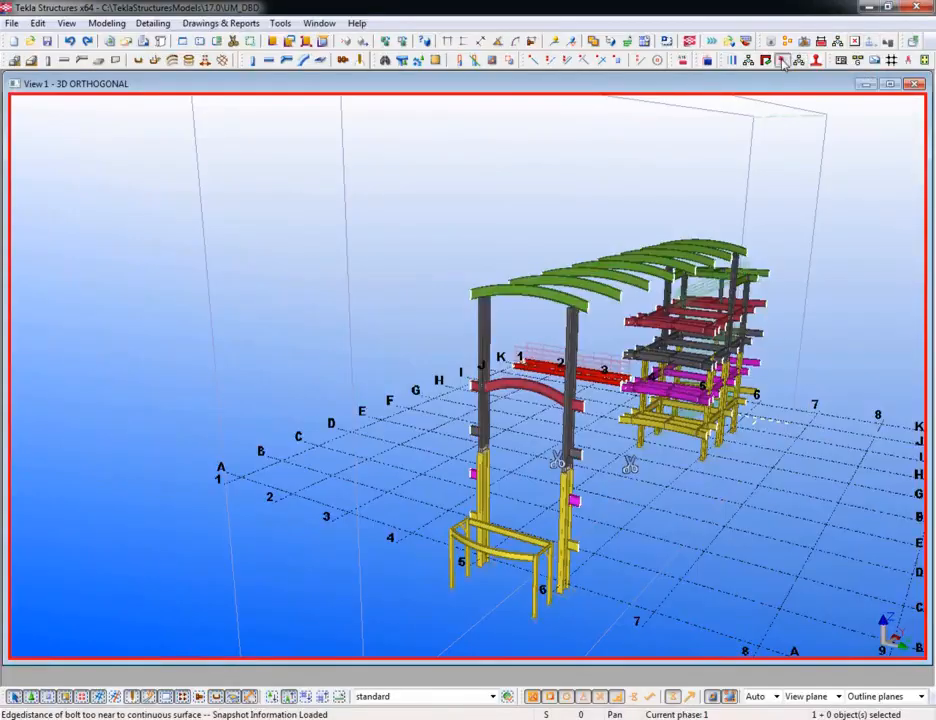
{"action": "double_click", "coordinate": [324, 195]}
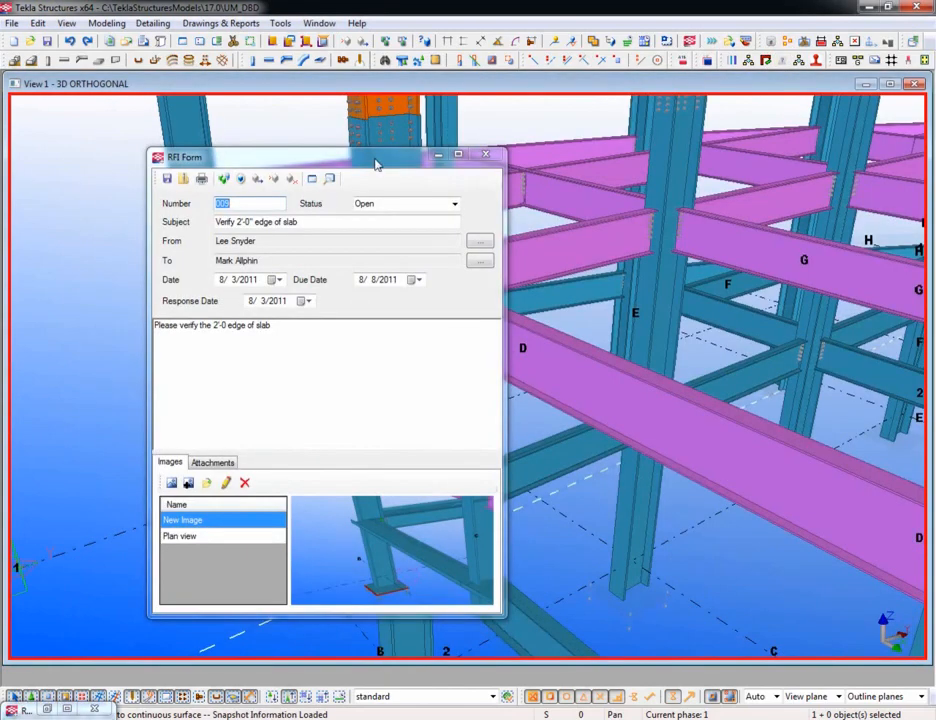
{"action": "left_click_drag", "start_coordinate": [376, 163], "coordinate": [260, 144]}
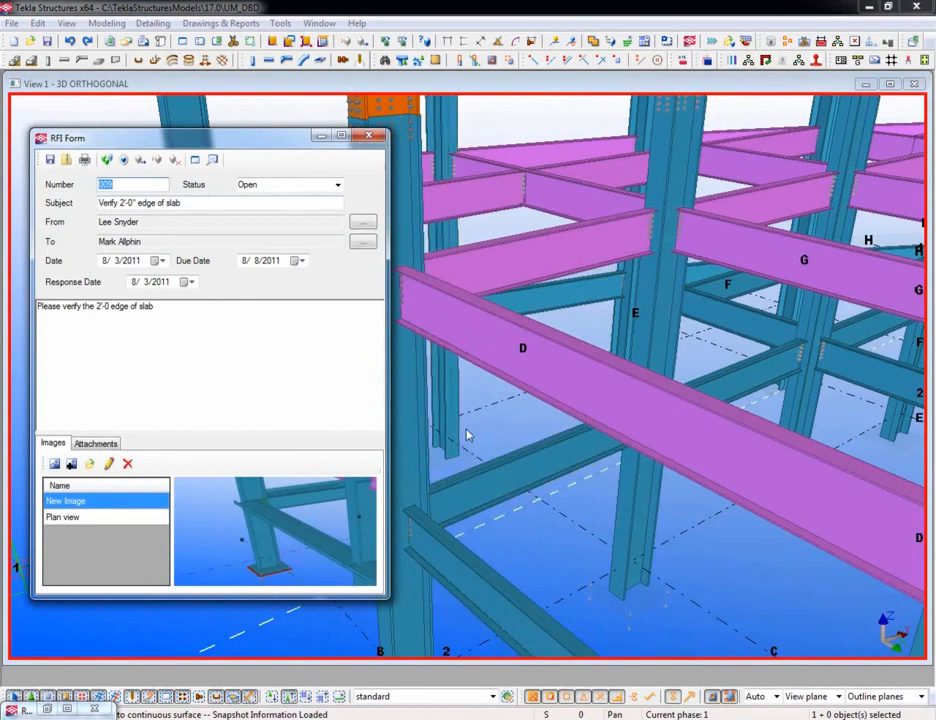
{"action": "scroll", "coordinate": [554, 409], "scroll_direction": "down", "scroll_amount": 6}
{"action": "scroll", "coordinate": [554, 409], "scroll_direction": "down", "scroll_amount": 5}
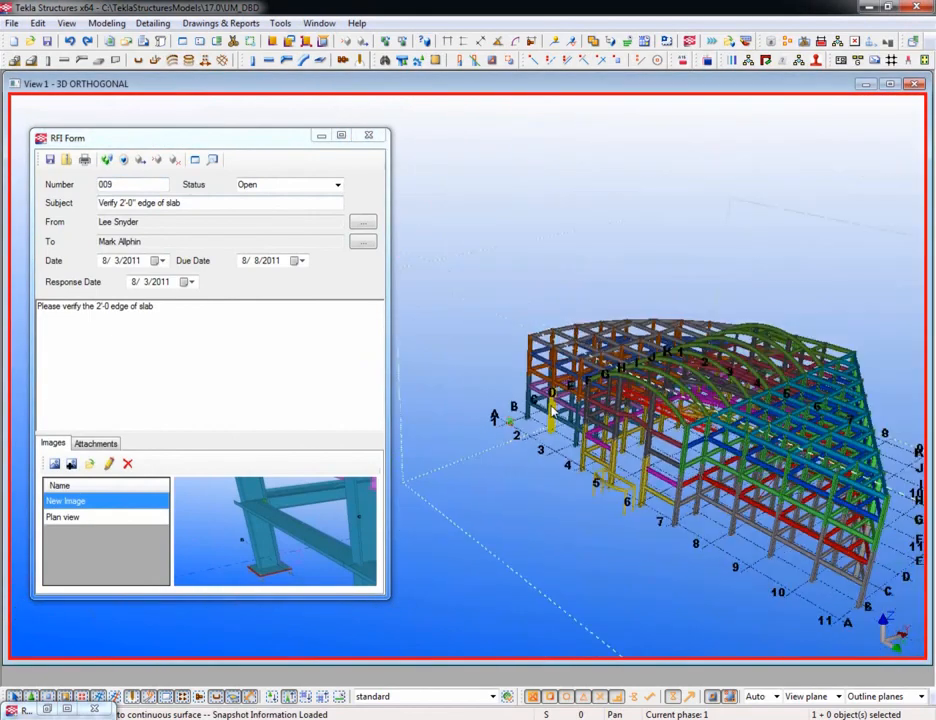
{"action": "left_click", "coordinate": [367, 137]}
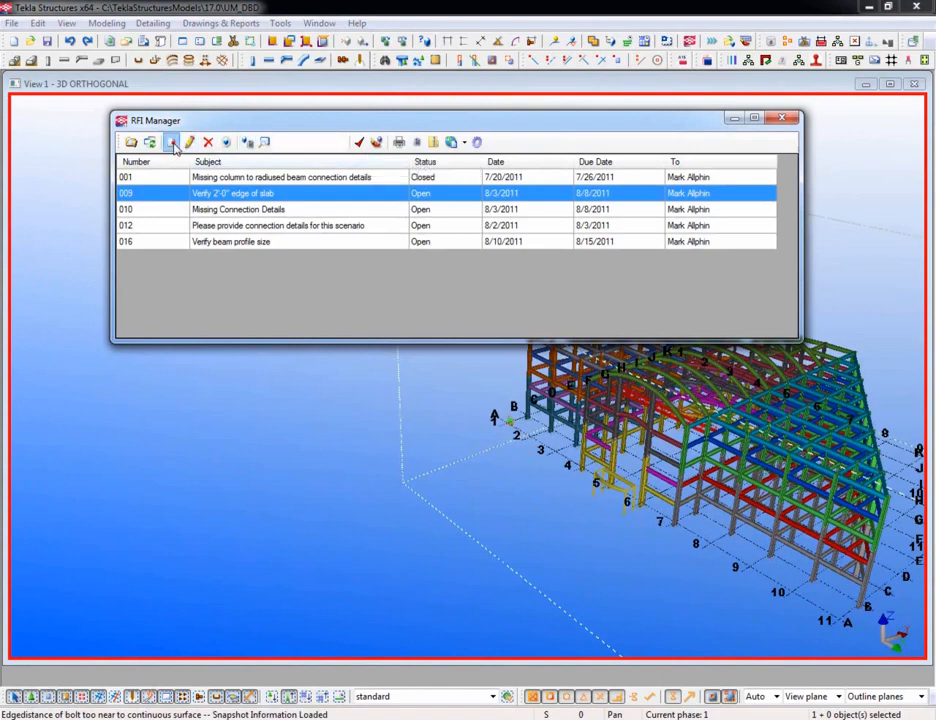
Start a new RFI and set its number to 011.
{"action": "left_click", "coordinate": [189, 142]}
{"action": "left_click_drag", "start_coordinate": [196, 36], "coordinate": [209, 106]}
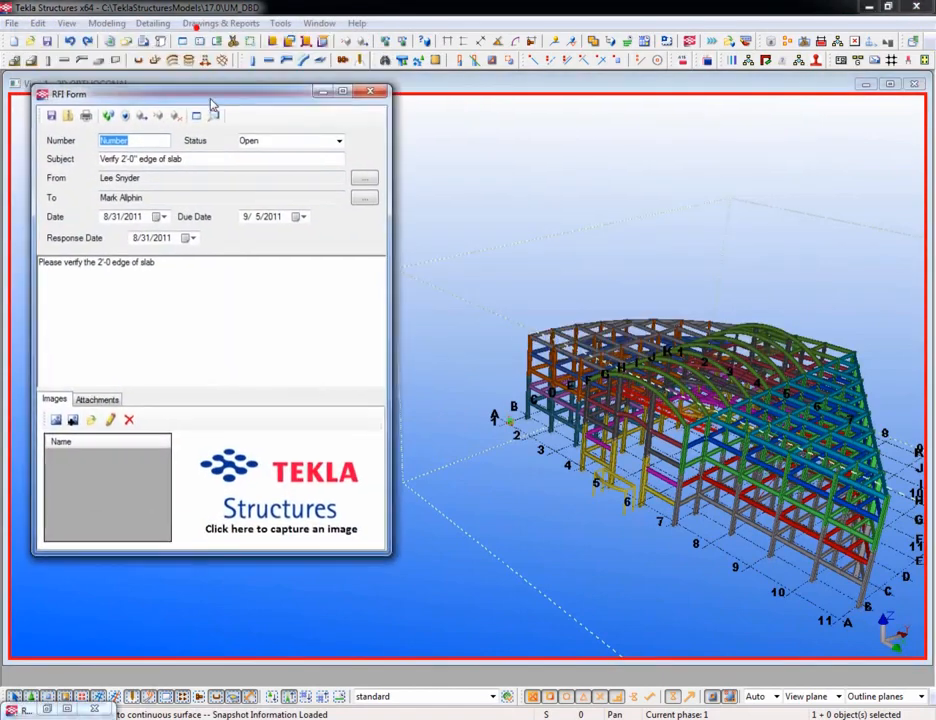
{"action": "type", "text": "011"}
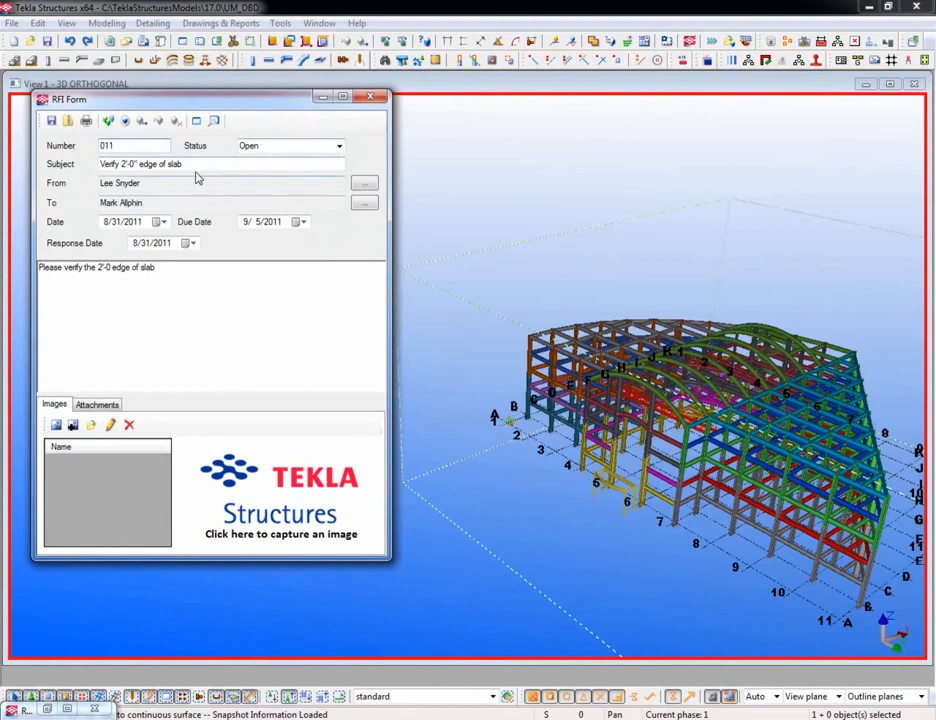
Select all columns, beams and braces of the small curved-front frame between grids 5 and 6.
{"action": "scroll", "coordinate": [650, 447], "scroll_direction": "up", "scroll_amount": 3}
{"action": "scroll", "coordinate": [650, 447], "scroll_direction": "up", "scroll_amount": 5}
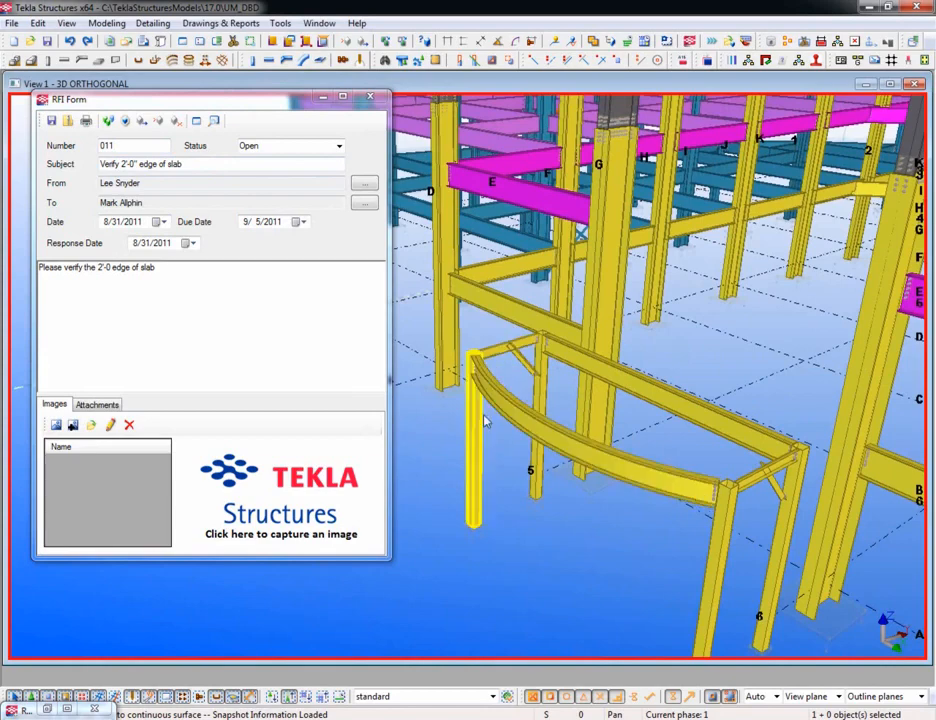
{"action": "left_click", "coordinate": [478, 450]}
{"action": "scroll", "coordinate": [497, 360], "scroll_direction": "up", "scroll_amount": 1}
{"action": "left_click", "coordinate": [497, 346], "text": "ctrl"}
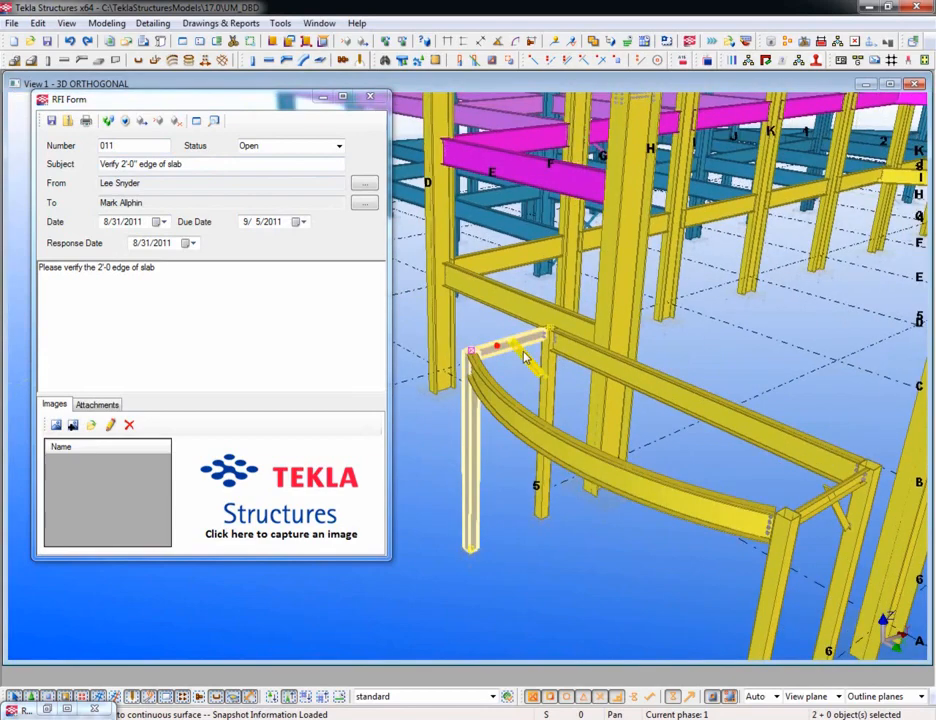
{"action": "left_click", "coordinate": [523, 352], "text": "ctrl"}
{"action": "left_click", "coordinate": [515, 418], "text": "ctrl"}
{"action": "left_click", "coordinate": [549, 397], "text": "ctrl"}
{"action": "left_click", "coordinate": [577, 357], "text": "ctrl"}
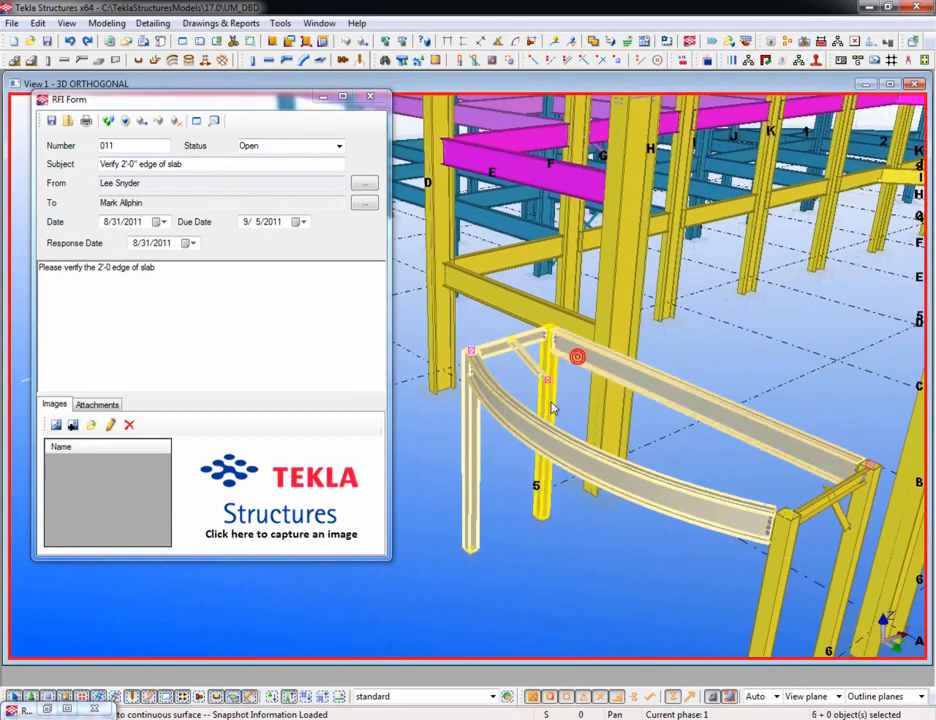
{"action": "left_click", "coordinate": [550, 400], "text": "ctrl"}
{"action": "scroll", "coordinate": [550, 393], "scroll_direction": "down", "scroll_amount": 3}
{"action": "left_click", "coordinate": [675, 509], "text": "ctrl"}
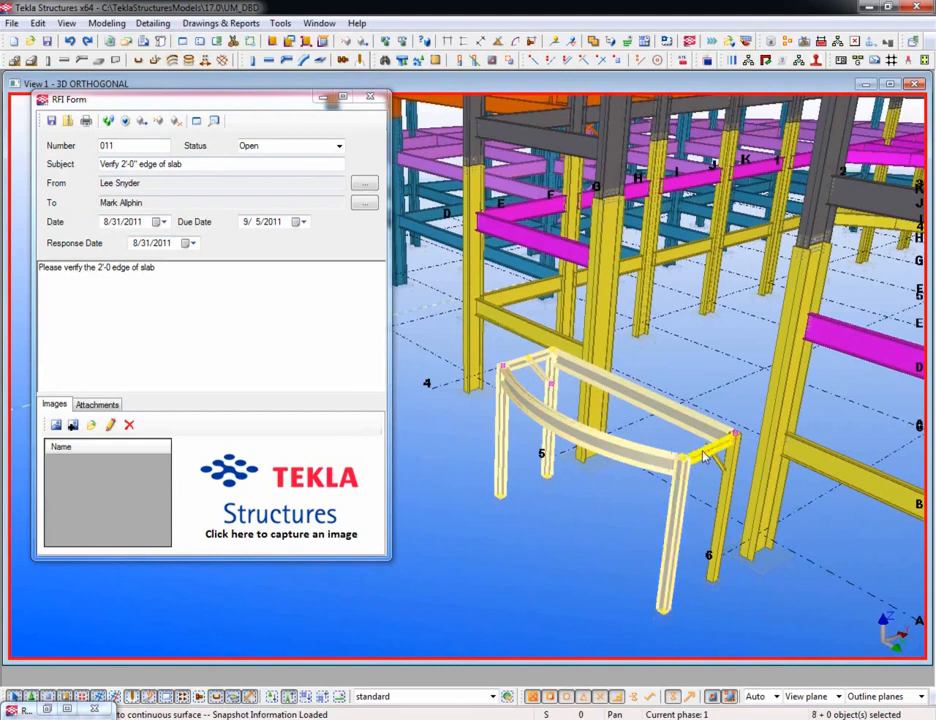
{"action": "left_click", "coordinate": [701, 450], "text": "ctrl"}
{"action": "left_click", "coordinate": [721, 456], "text": "ctrl"}
{"action": "left_click", "coordinate": [735, 457], "text": "ctrl"}
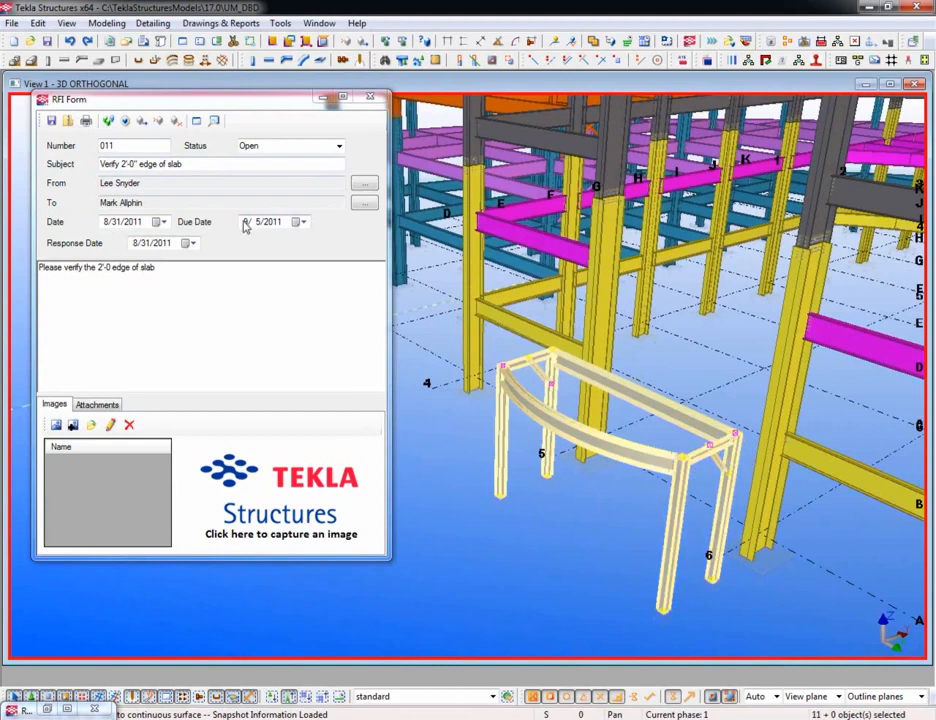
Replace the subject of RFI 011 with "AESS Paint Specs".
{"action": "left_click_drag", "start_coordinate": [199, 165], "coordinate": [38, 163]}
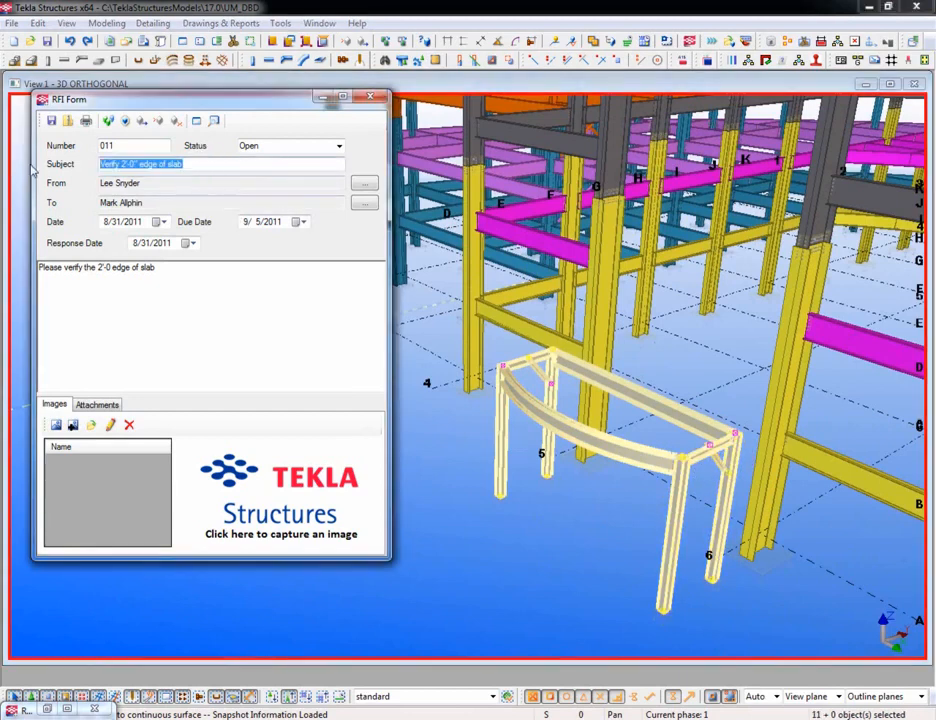
{"action": "type", "text": "AESS"}
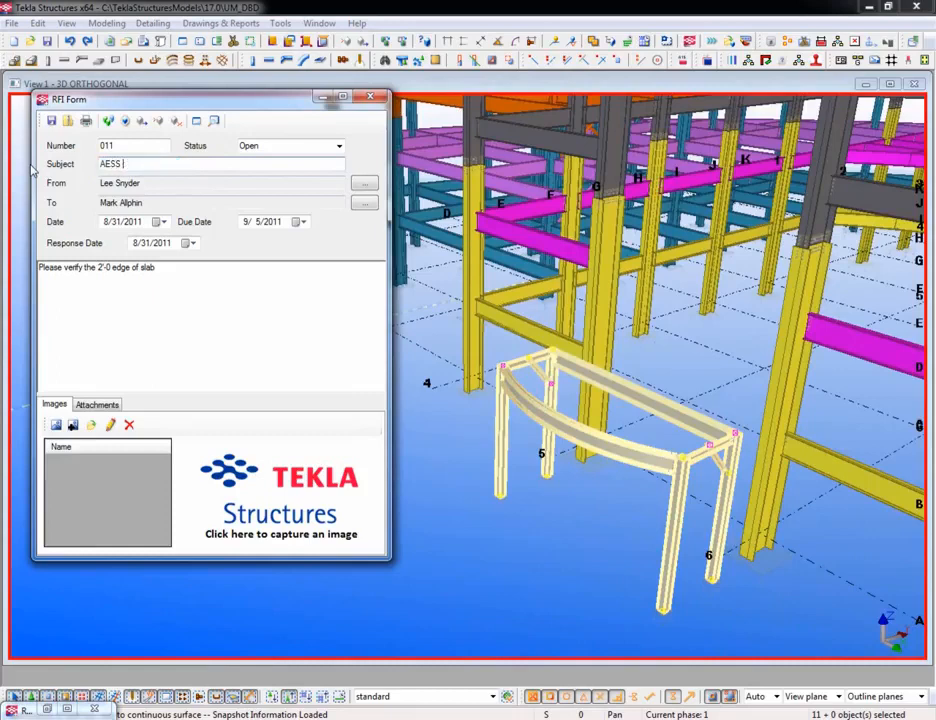
{"action": "type", "text": " Paint Specs"}
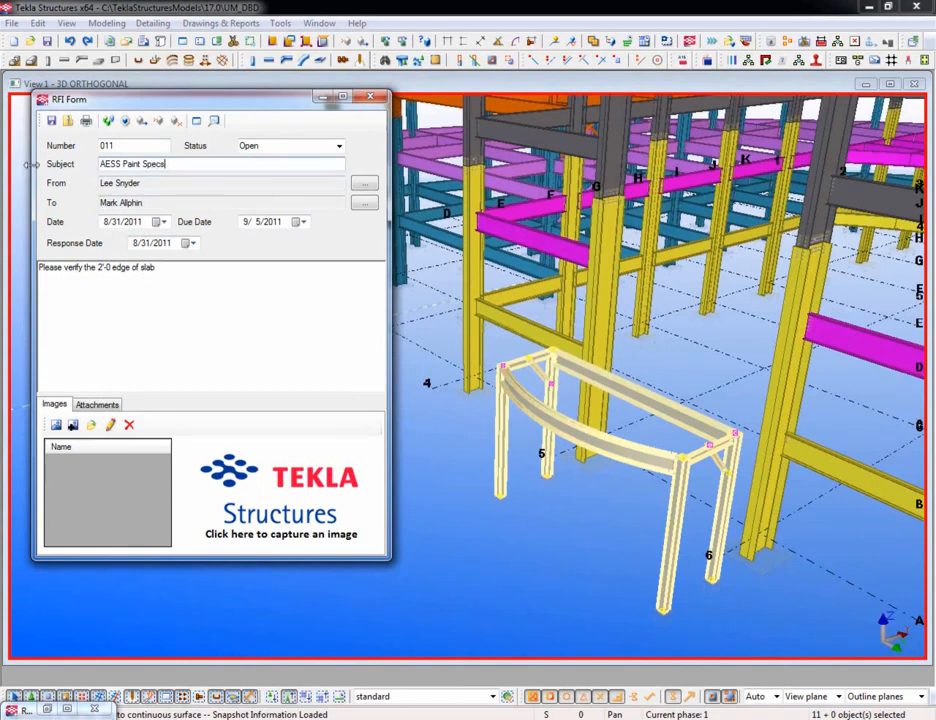
Set the RFI date to 9/7/2011 and the due date to 9/9/2011.
{"action": "left_click", "coordinate": [162, 222]}
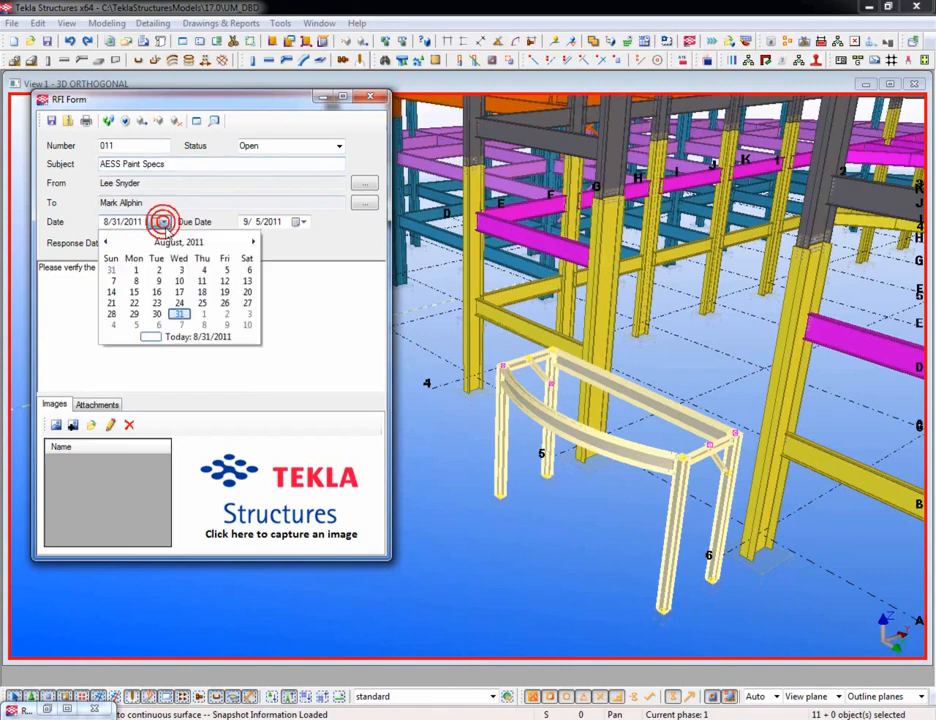
{"action": "left_click", "coordinate": [180, 325]}
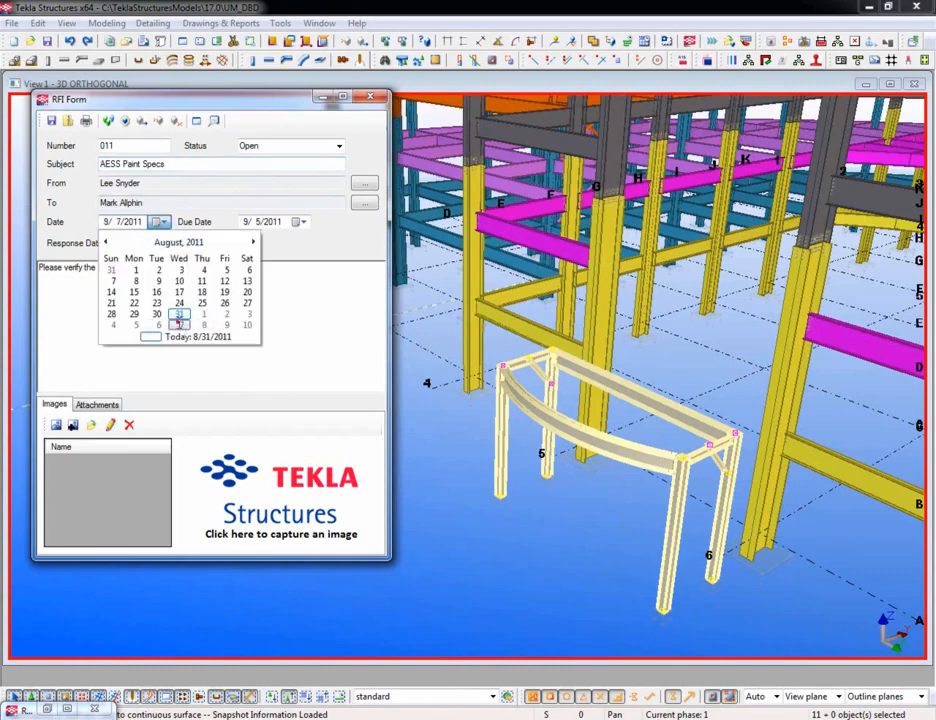
{"action": "left_click", "coordinate": [302, 222]}
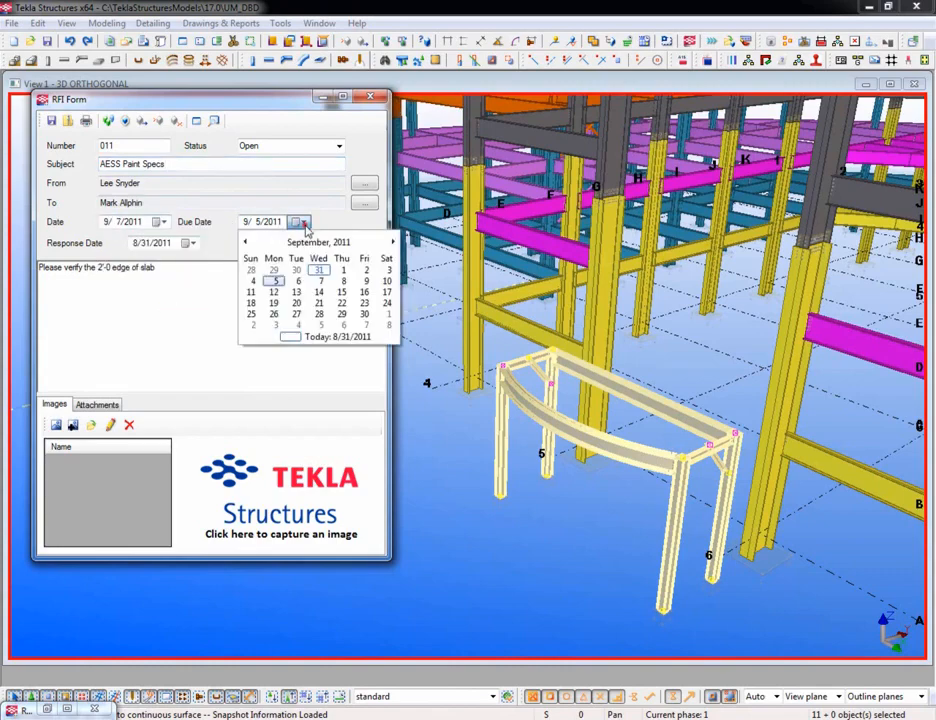
{"action": "left_click", "coordinate": [364, 281]}
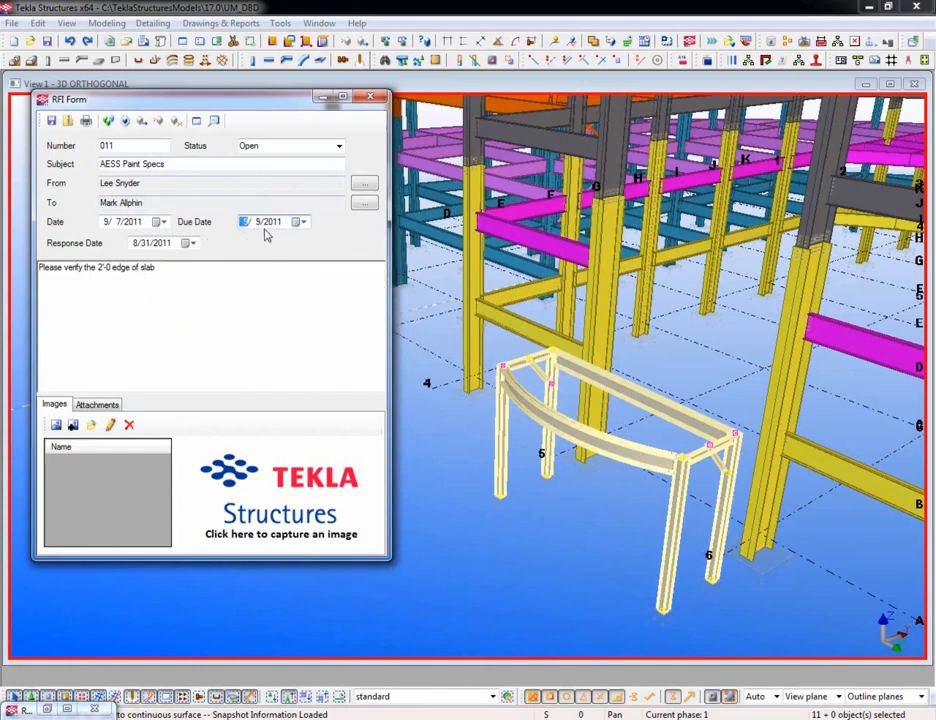
Replace the description with "Please provide AESS paint specs" and link the selected frame members to the RFI.
{"action": "left_click", "coordinate": [170, 267]}
{"action": "left_click_drag", "start_coordinate": [122, 271], "coordinate": [1, 271]}
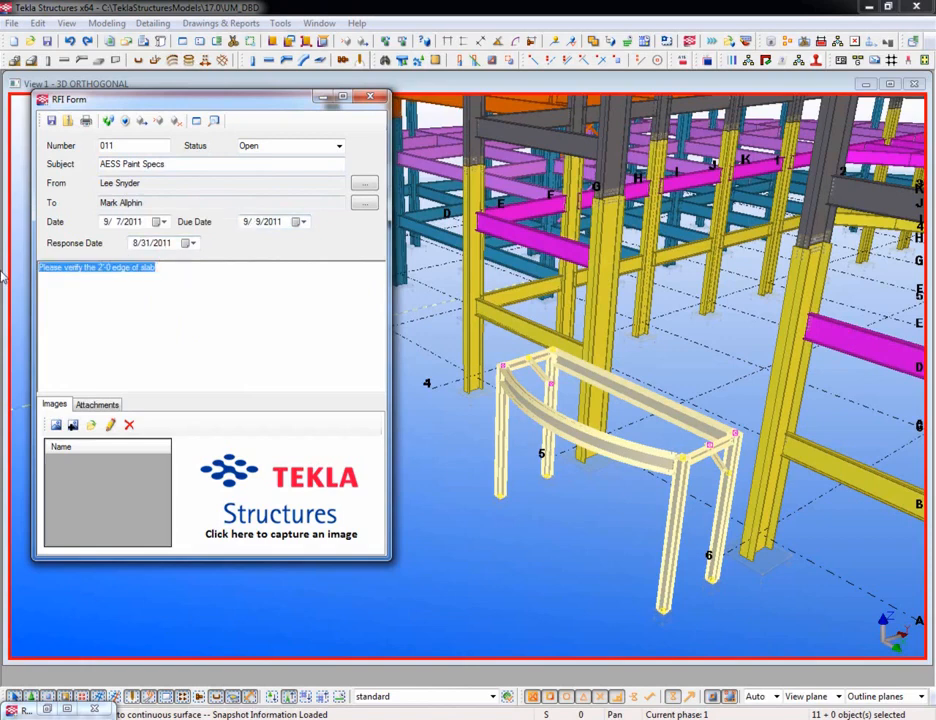
{"action": "type", "text": "Please provide AESS paint specs"}
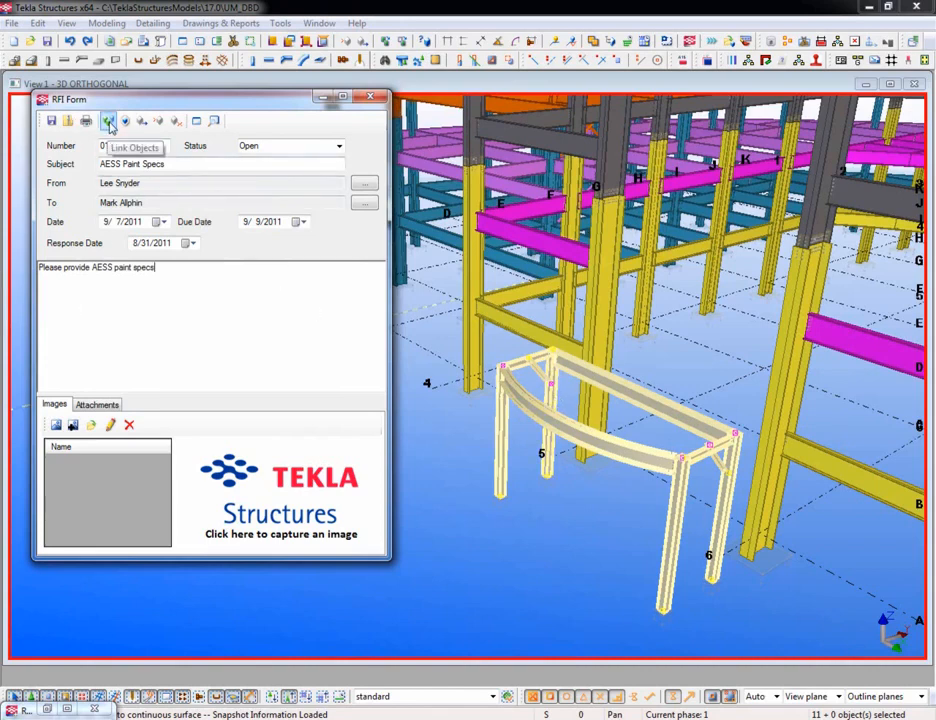
{"action": "left_click", "coordinate": [108, 121]}
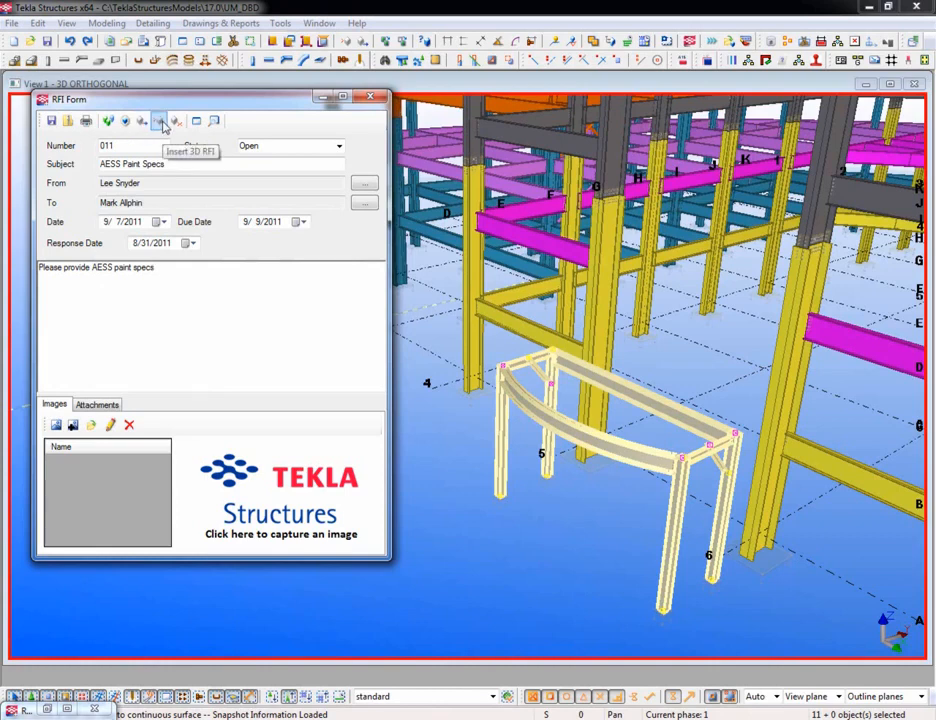
{"action": "left_click", "coordinate": [197, 124]}
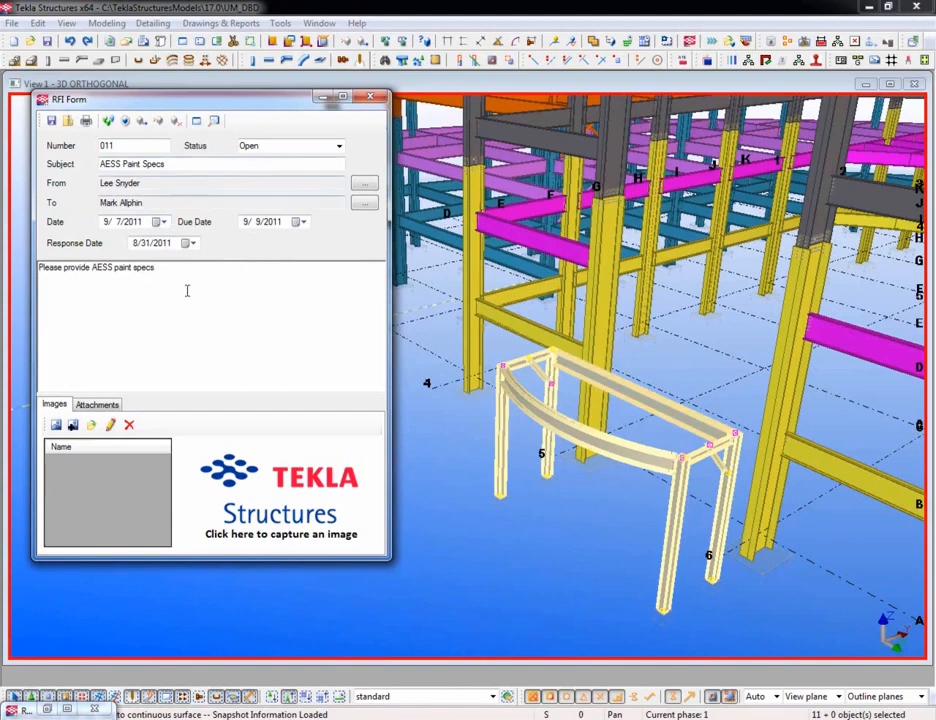
Capture an image for the RFI, framing the camera window around the whole selected frame.
{"action": "left_click", "coordinate": [255, 490]}
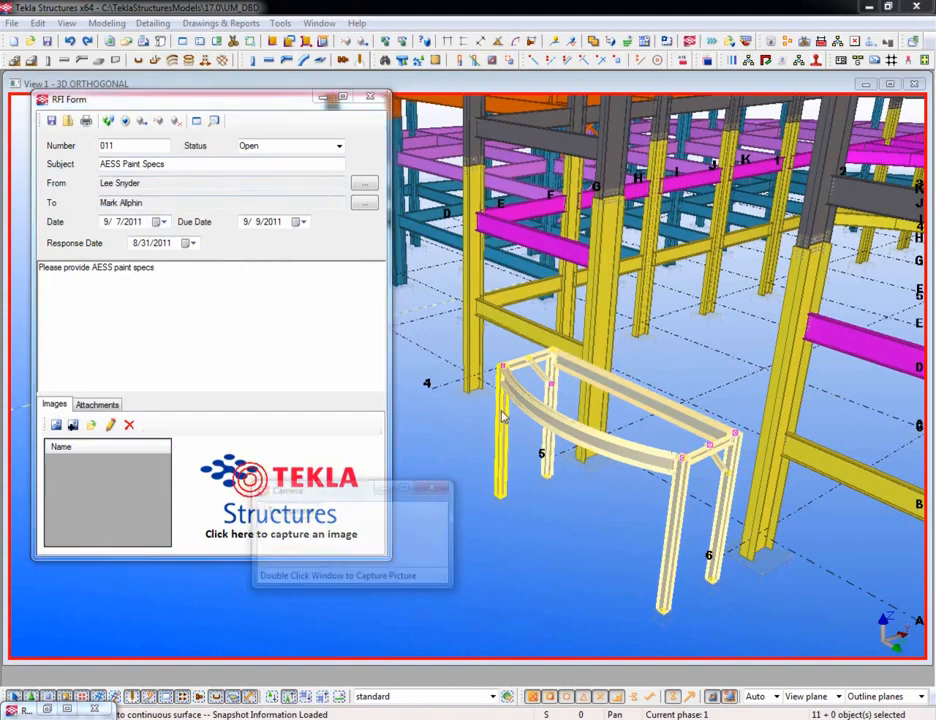
{"action": "left_click_drag", "start_coordinate": [362, 490], "coordinate": [534, 285]}
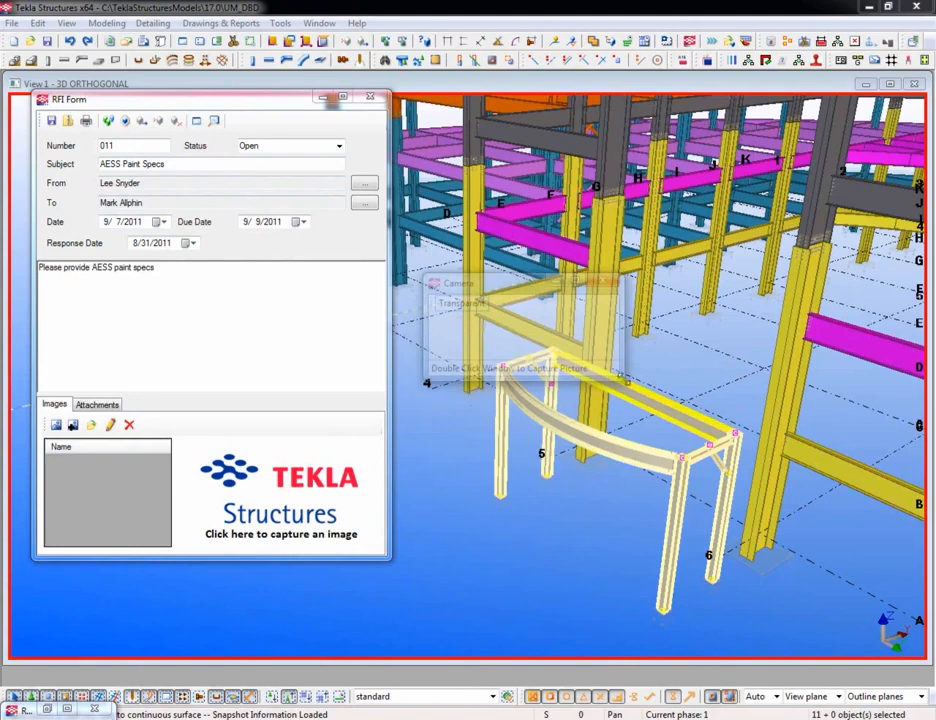
{"action": "left_click_drag", "start_coordinate": [622, 378], "coordinate": [782, 645]}
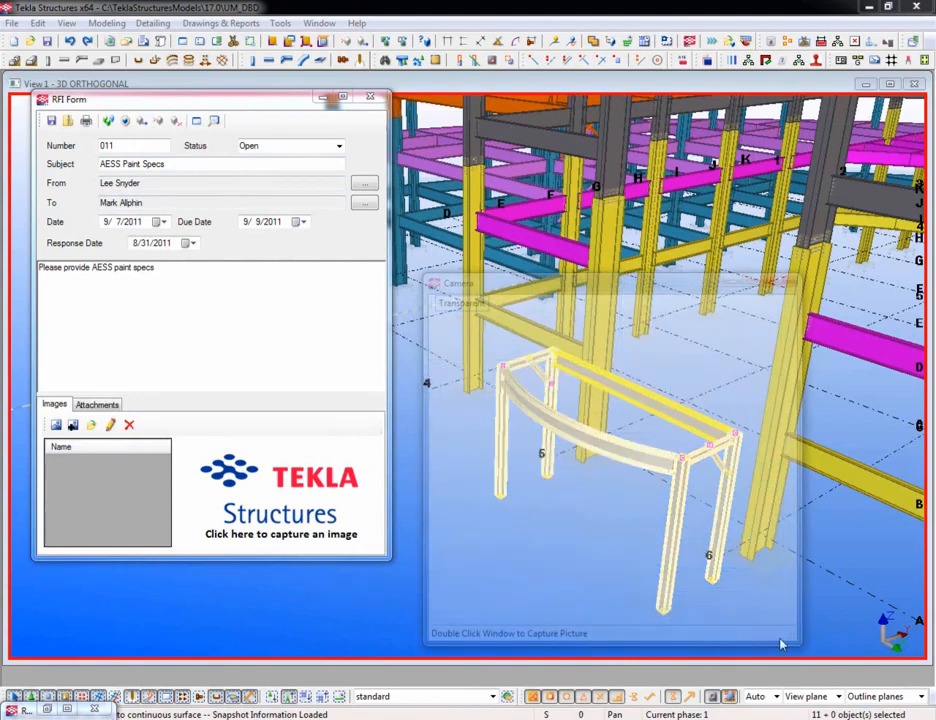
{"action": "double_click", "coordinate": [597, 550]}
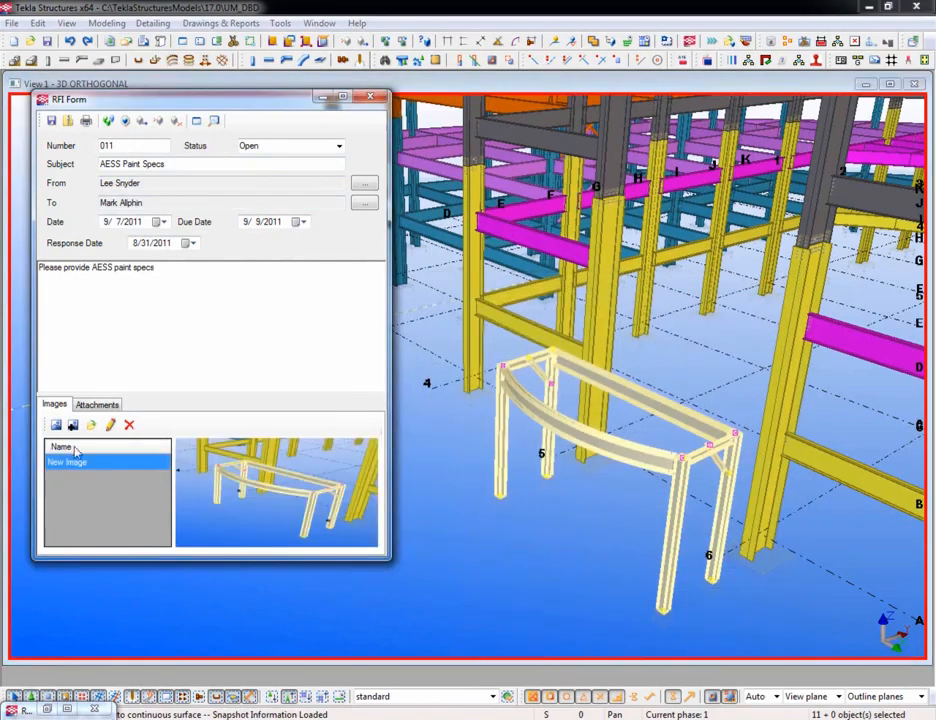
Rename the captured image to "image1", then save RFI 011 and close its form.
{"action": "left_click", "coordinate": [87, 462]}
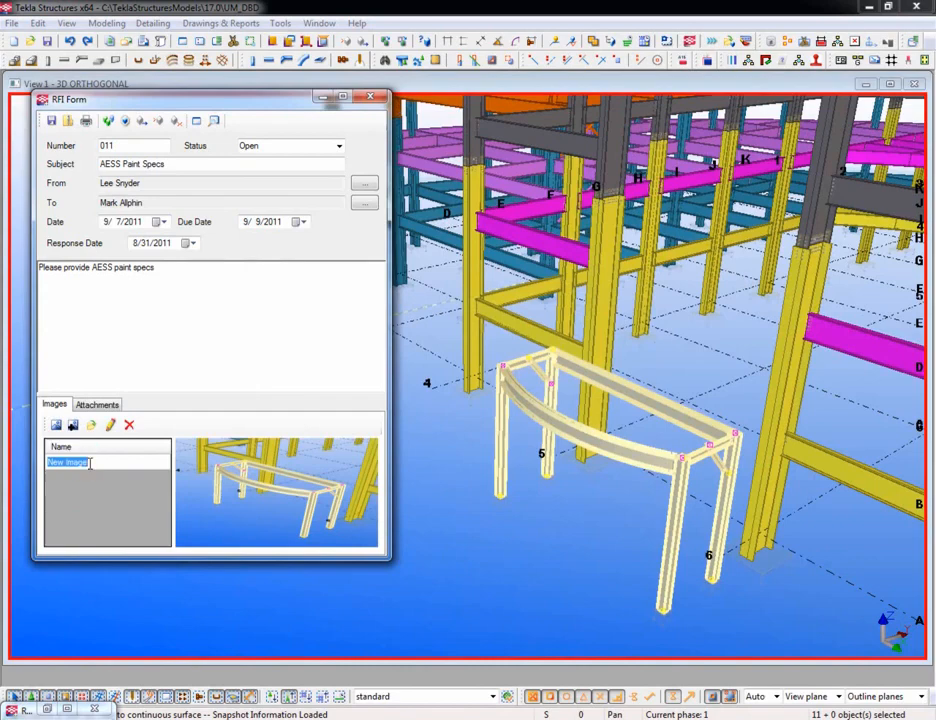
{"action": "type", "text": "image1"}
{"action": "key", "text": "Return"}
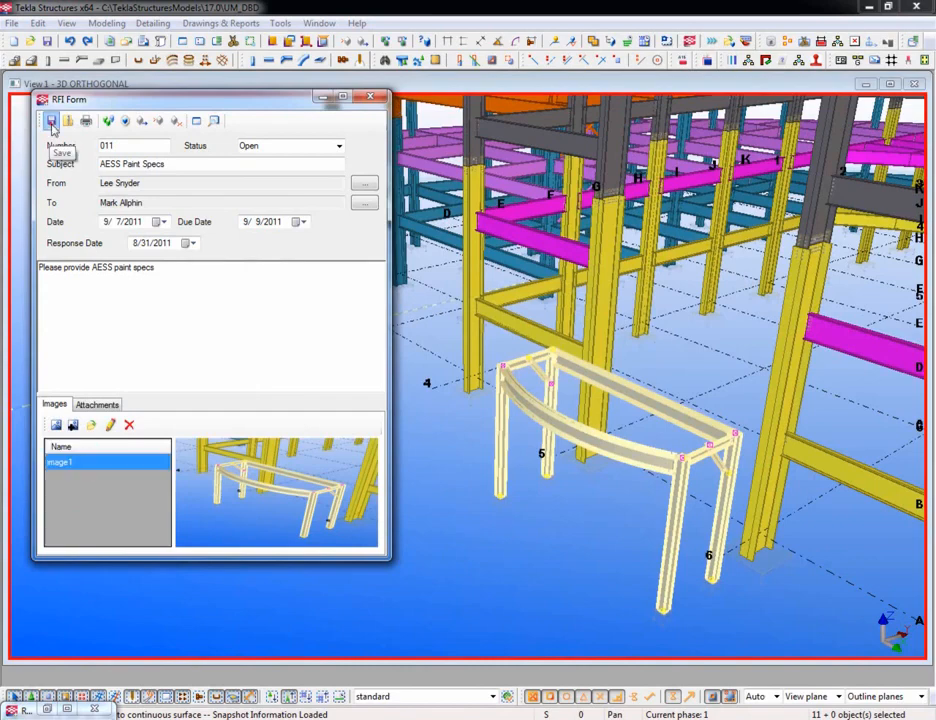
{"action": "left_click", "coordinate": [51, 121]}
{"action": "left_click", "coordinate": [371, 97]}
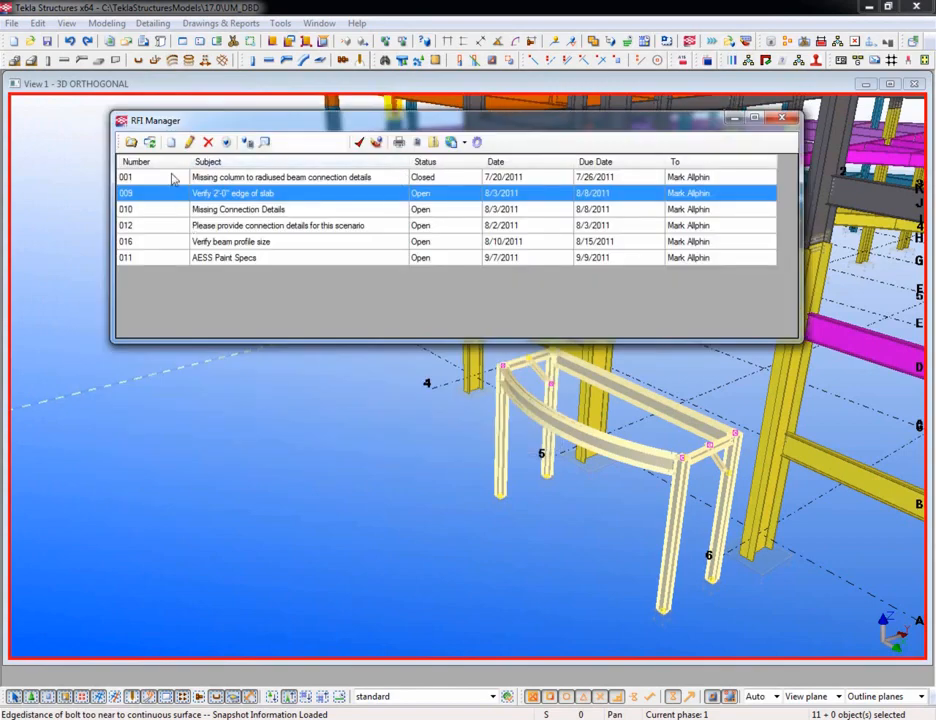
Sort the RFI list by number, then open RFI 011 to check its stored model view and form, and close it.
{"action": "left_click", "coordinate": [160, 163]}
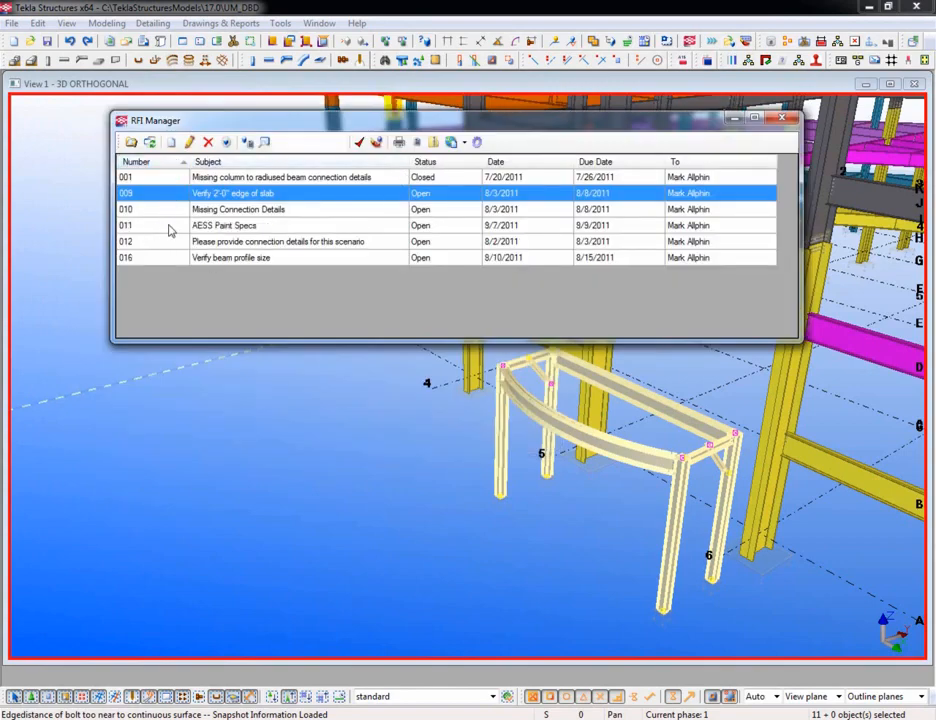
{"action": "scroll", "coordinate": [525, 531], "scroll_direction": "down", "scroll_amount": 8}
{"action": "left_click", "coordinate": [519, 507]}
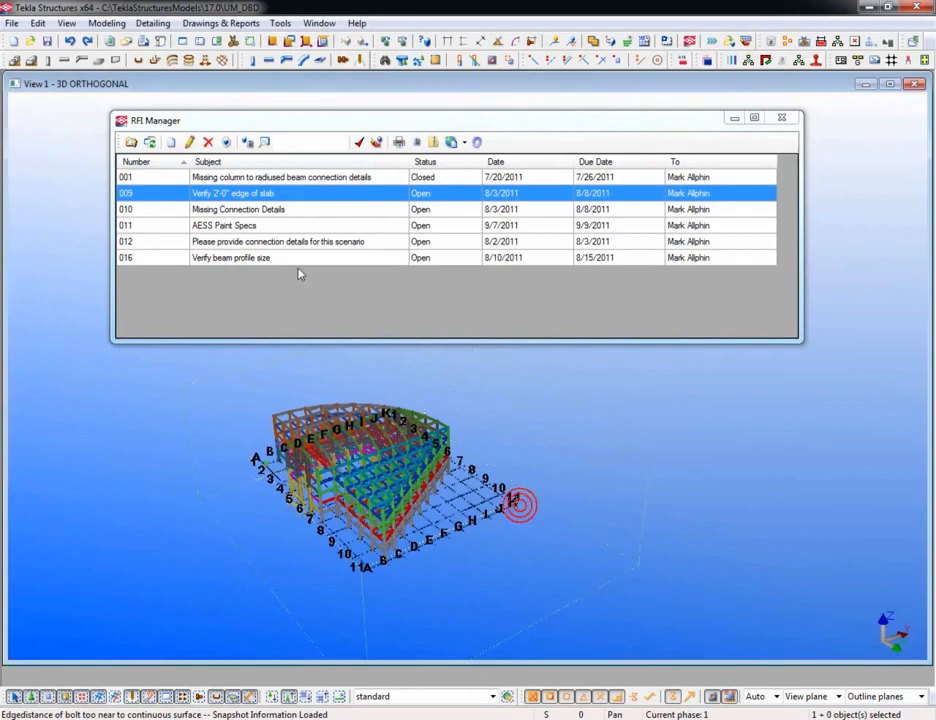
{"action": "double_click", "coordinate": [142, 225]}
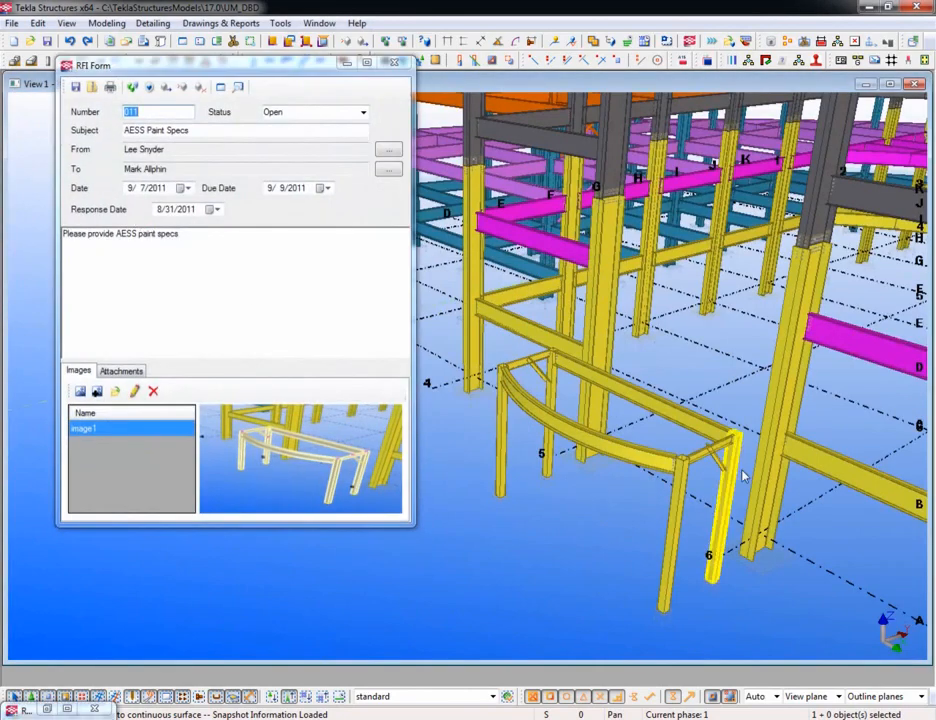
{"action": "left_click", "coordinate": [393, 62]}
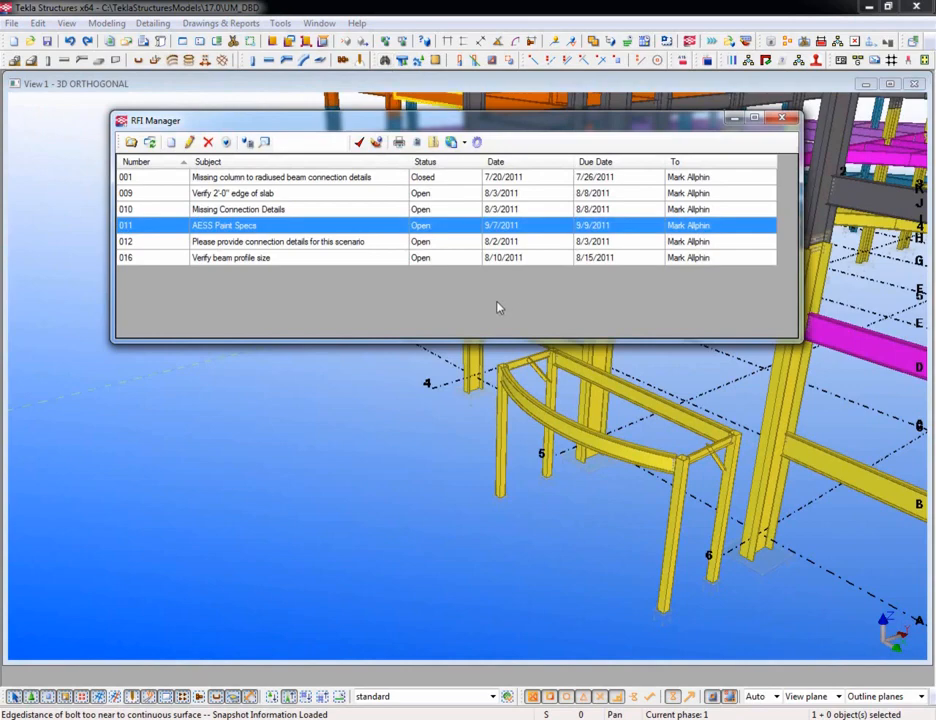
{"action": "middle_click_drag", "start_coordinate": [867, 336], "coordinate": [545, 432]}
{"action": "scroll", "coordinate": [545, 432], "scroll_direction": "down", "scroll_amount": 6}
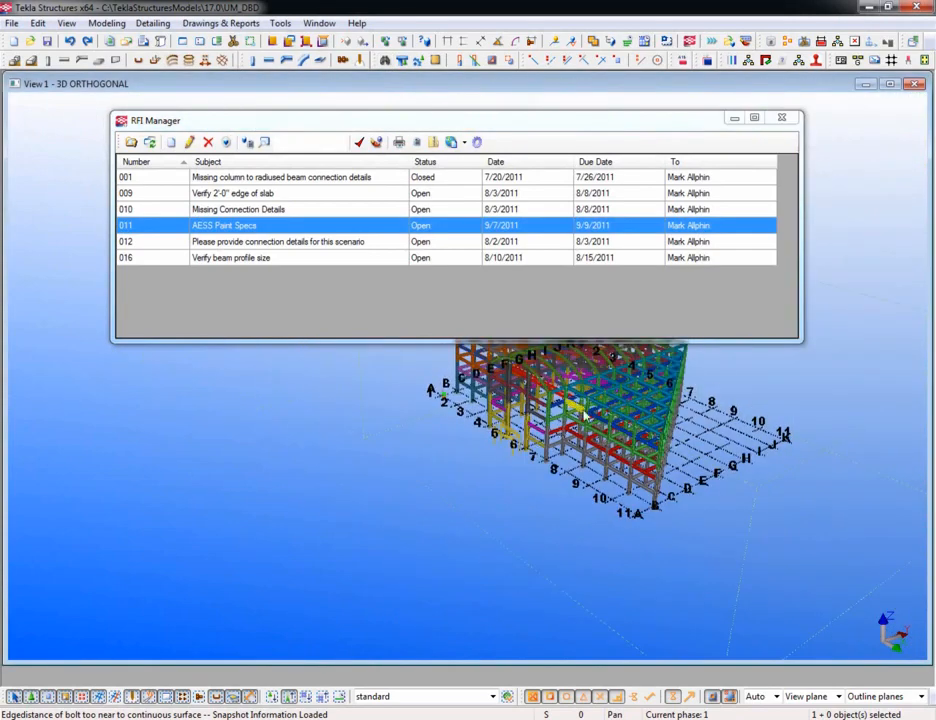
{"action": "left_click_drag", "start_coordinate": [540, 123], "coordinate": [448, 107]}
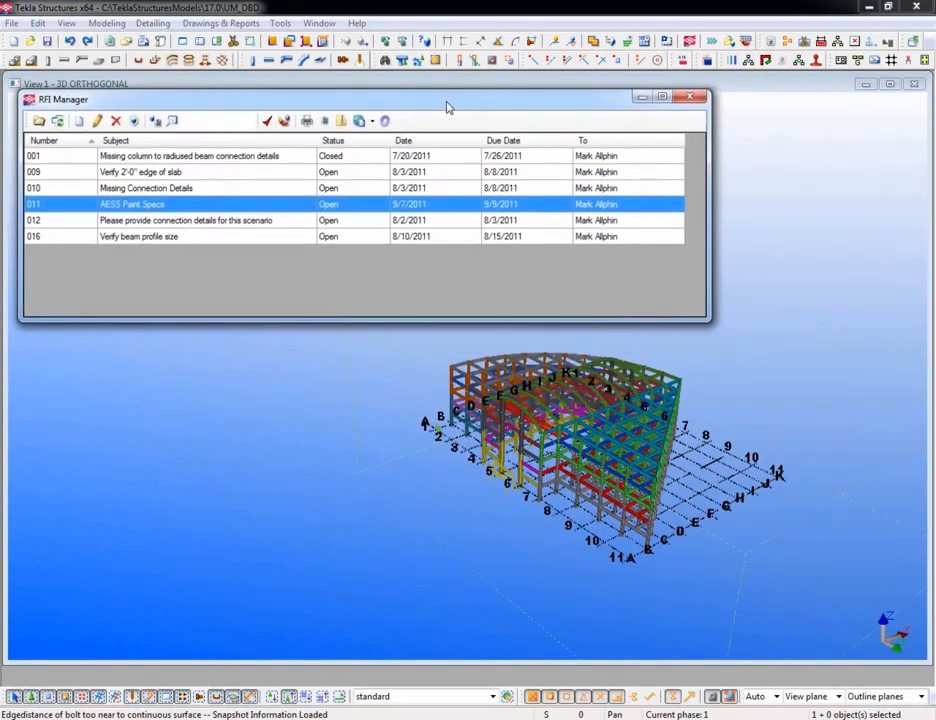
{"action": "middle_click_drag", "start_coordinate": [529, 424], "coordinate": [572, 508], "text": "ctrl"}
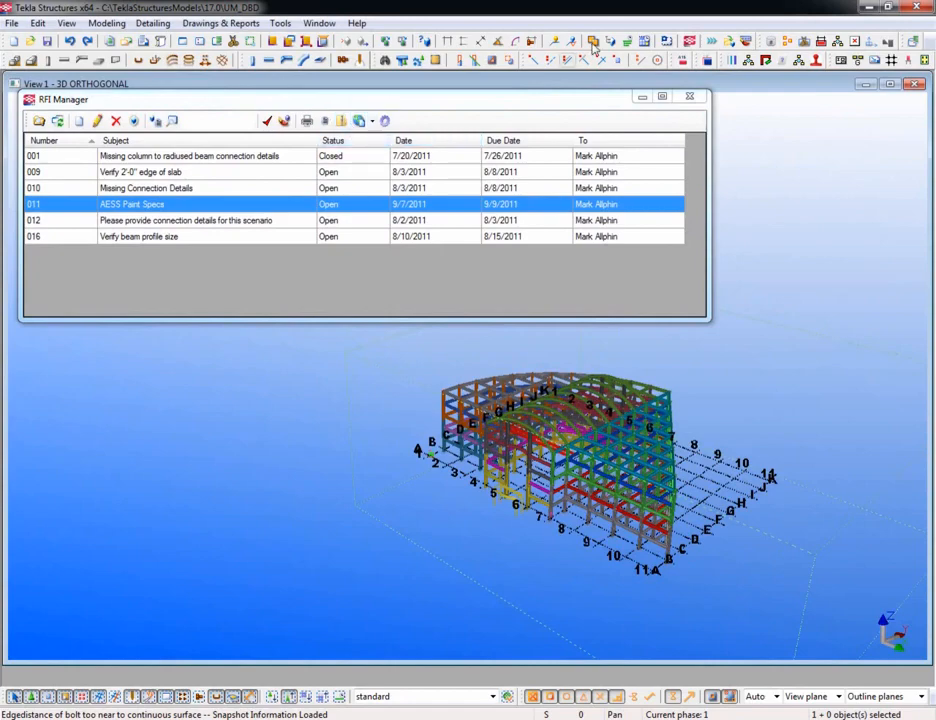
{"action": "left_click", "coordinate": [730, 43]}
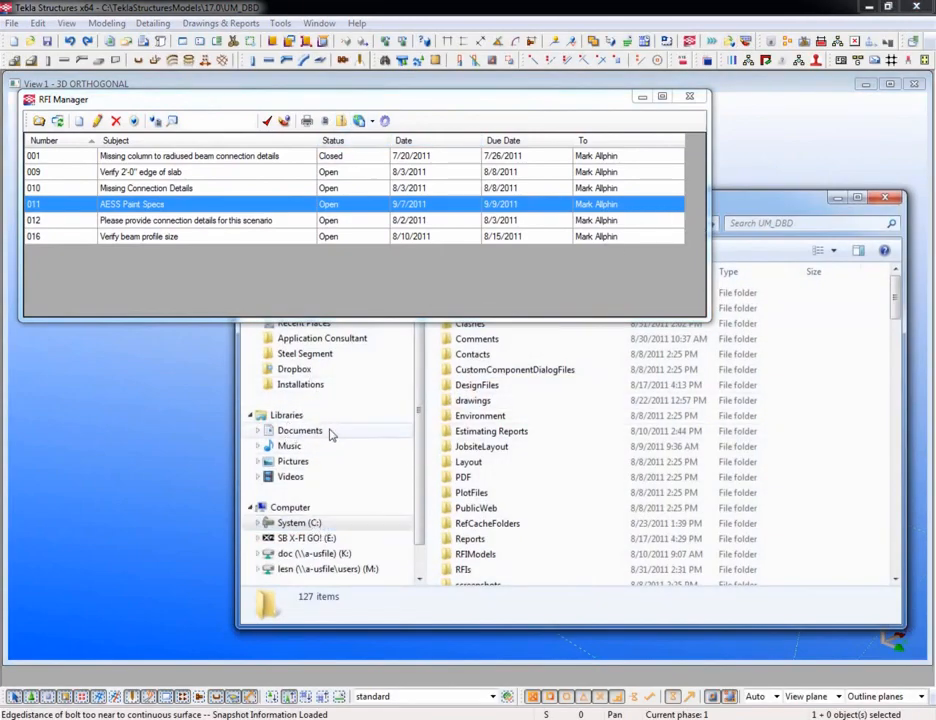
{"action": "left_click_drag", "start_coordinate": [748, 208], "coordinate": [733, 265]}
{"action": "left_click", "coordinate": [272, 348]}
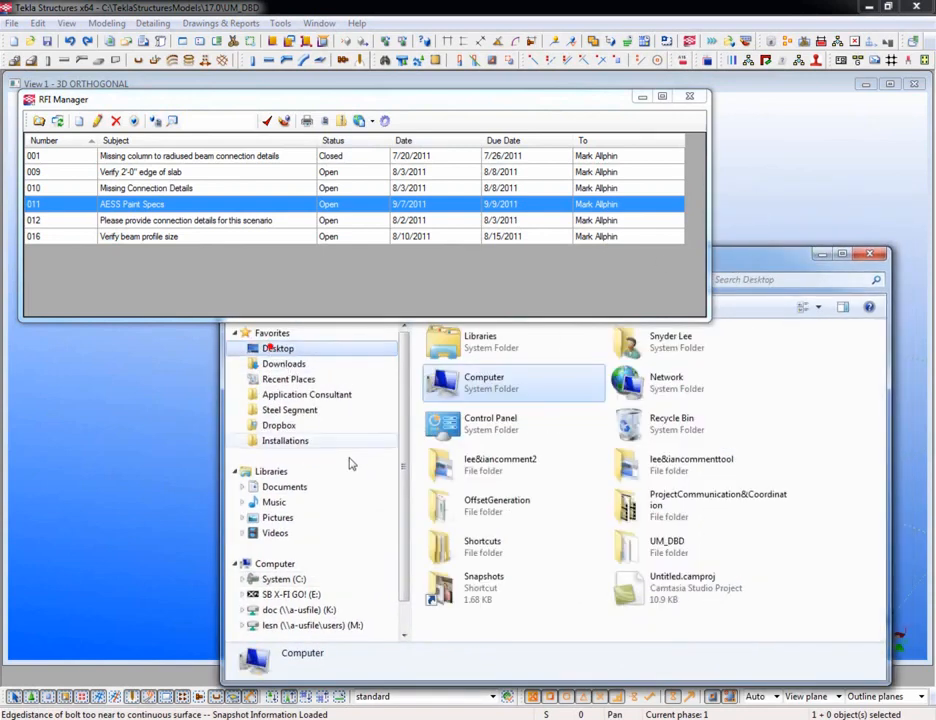
{"action": "double_click", "coordinate": [669, 546]}
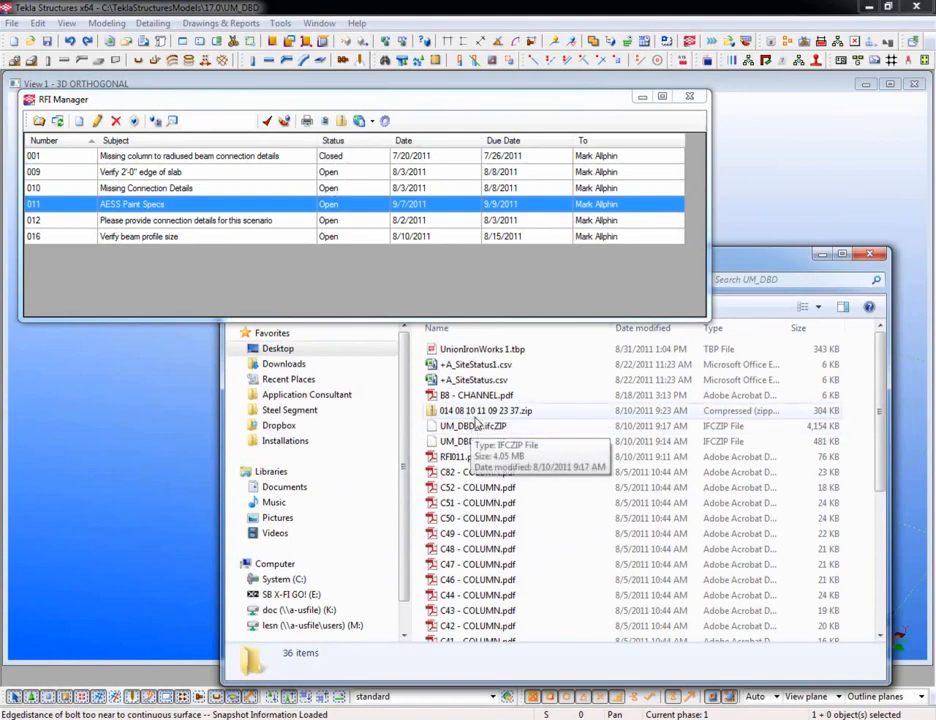
{"action": "left_click_drag", "start_coordinate": [478, 410], "coordinate": [190, 272]}
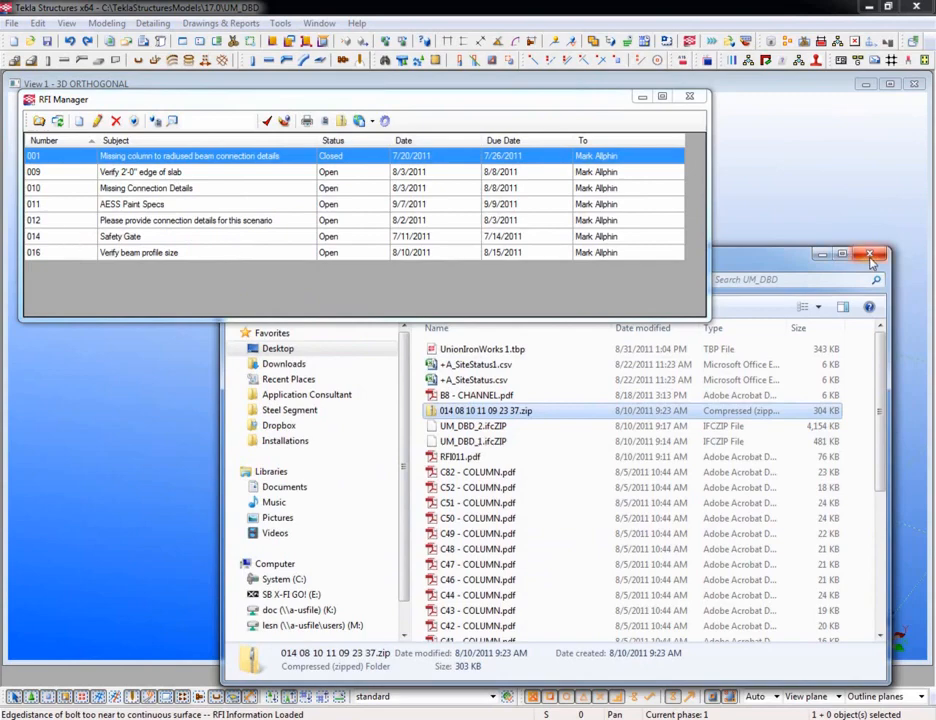
{"action": "left_click", "coordinate": [818, 253]}
Open the imported RFI 014 "Safety Gate" to review its form, images and stored model view, then close it.
{"action": "left_click", "coordinate": [137, 237]}
{"action": "double_click", "coordinate": [137, 237]}
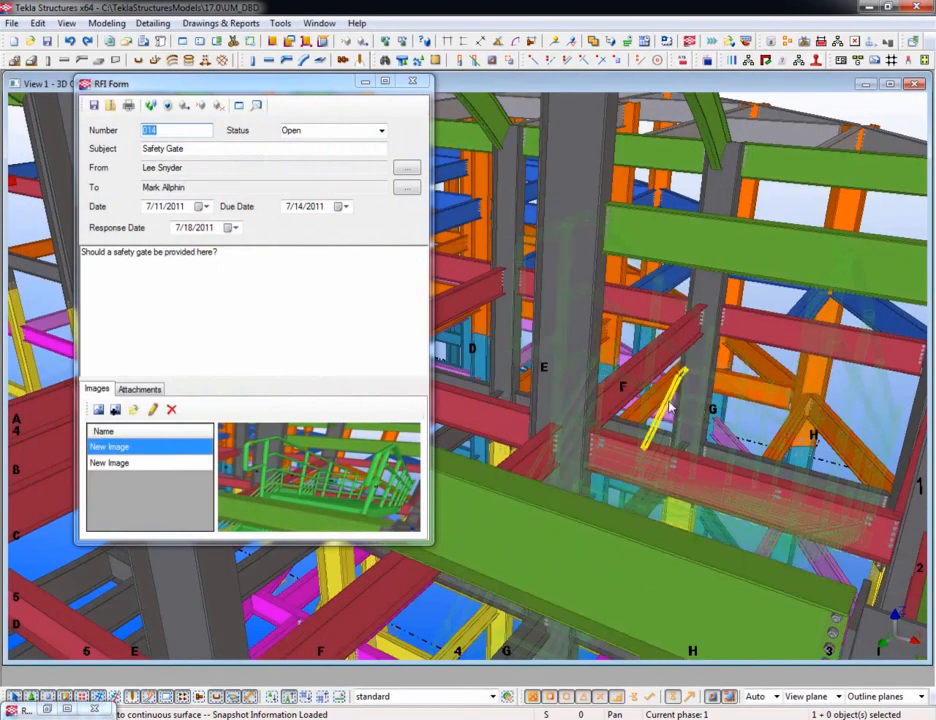
{"action": "left_click", "coordinate": [420, 84]}
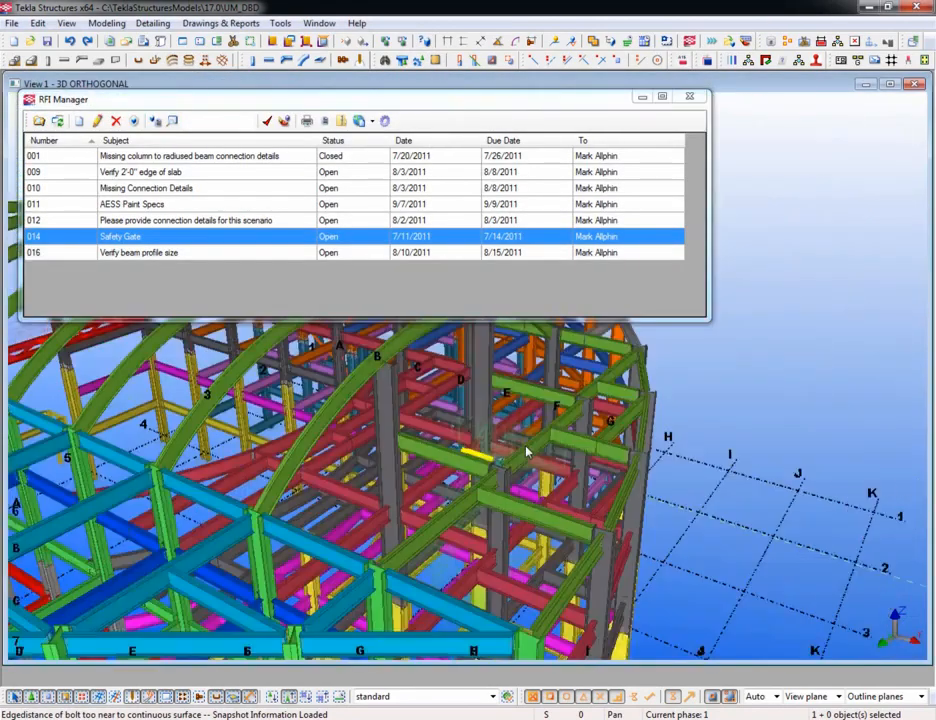
{"action": "scroll", "coordinate": [540, 443], "scroll_direction": "down", "scroll_amount": 5}
{"action": "middle_click_drag", "start_coordinate": [334, 564], "coordinate": [505, 563], "text": "ctrl"}
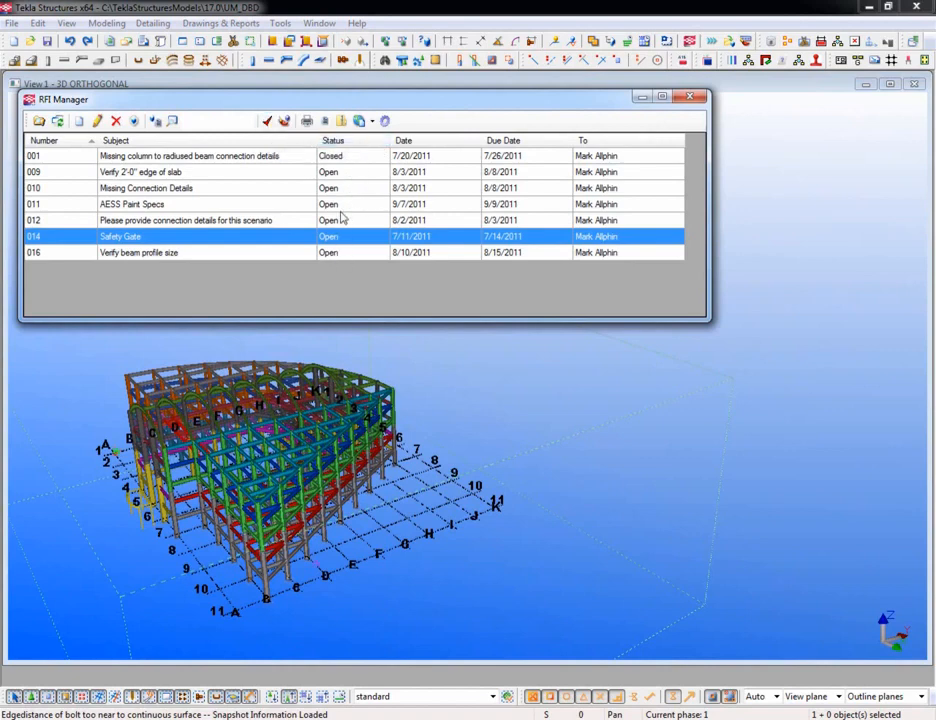
Check all RFIs for overdue status and filter the list by "overdue".
{"action": "left_click", "coordinate": [266, 121]}
{"action": "left_click", "coordinate": [207, 121]}
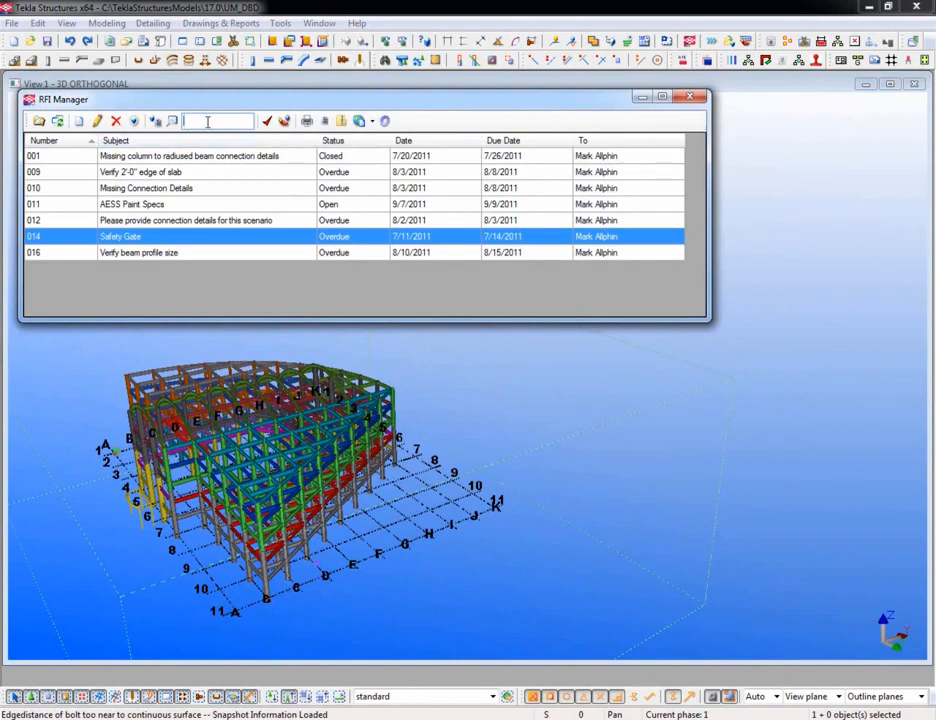
{"action": "type", "text": "overdue"}
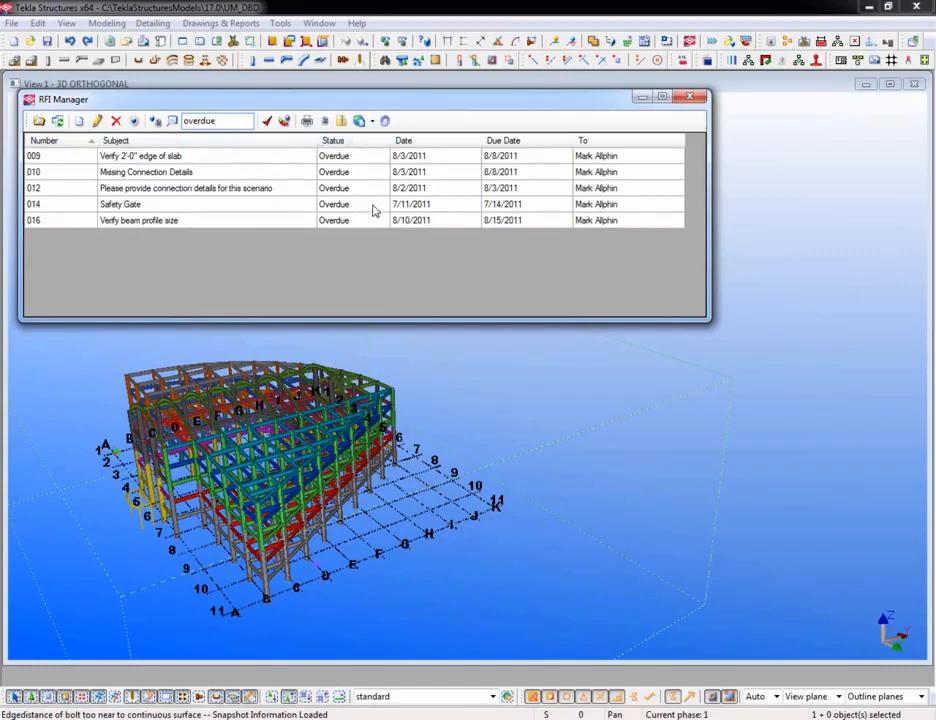
Clear the filter text and reapply the filter to list all RFIs.
{"action": "double_click", "coordinate": [231, 121]}
{"action": "key", "text": "BackSpace"}
{"action": "left_click", "coordinate": [170, 121]}
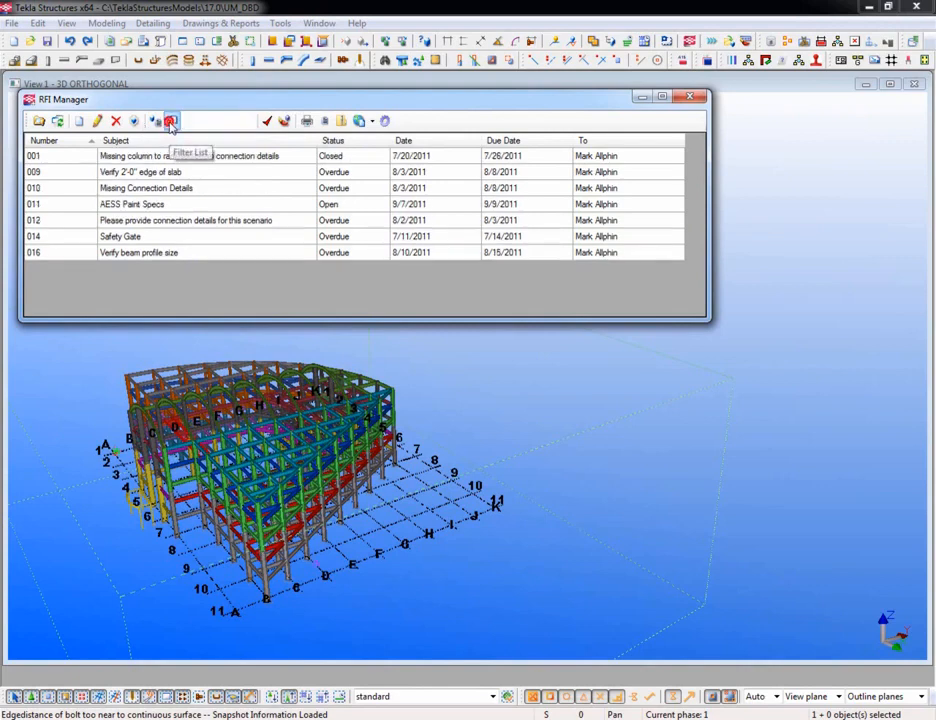
Color the model by RFI status and examine the highlighted members, including the red beam on grid line C.
{"action": "left_click", "coordinate": [285, 121]}
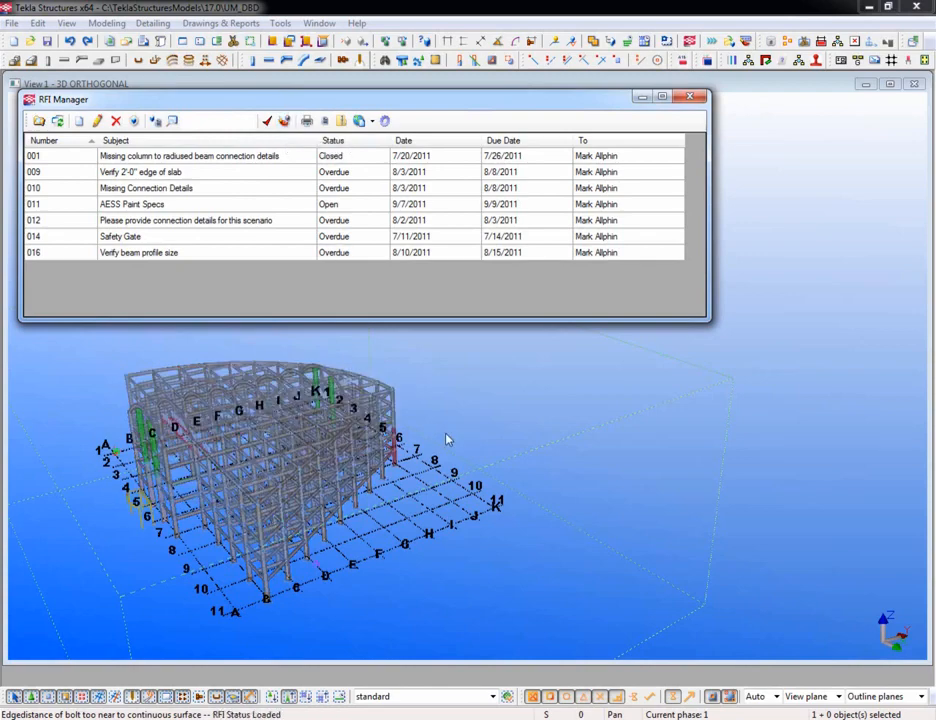
{"action": "middle_click_drag", "start_coordinate": [354, 577], "coordinate": [604, 508], "text": "ctrl"}
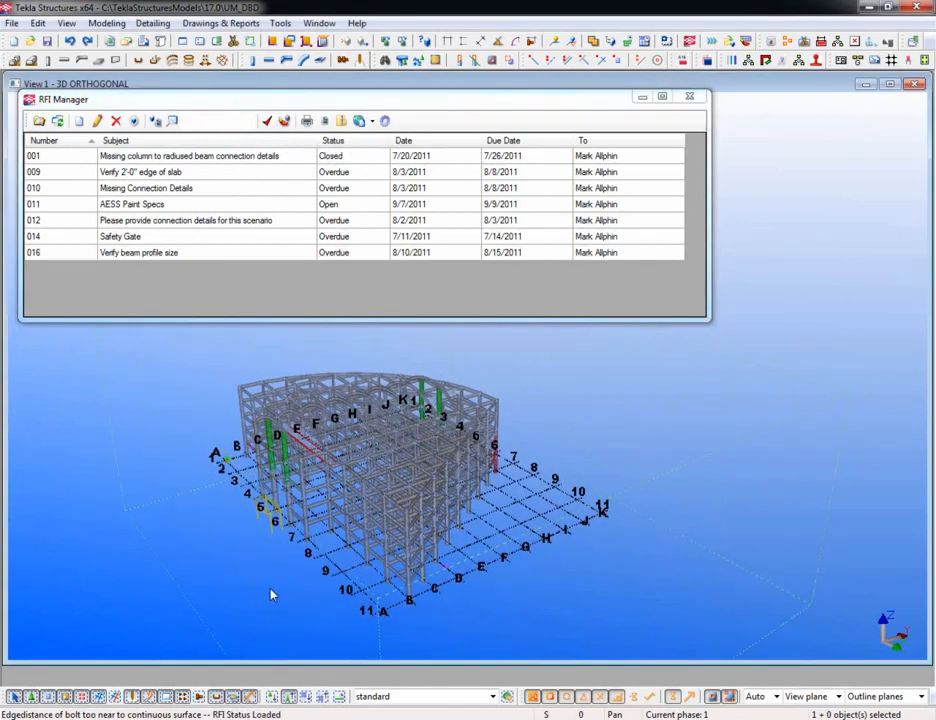
{"action": "middle_click_drag", "start_coordinate": [272, 595], "coordinate": [362, 426], "text": "ctrl"}
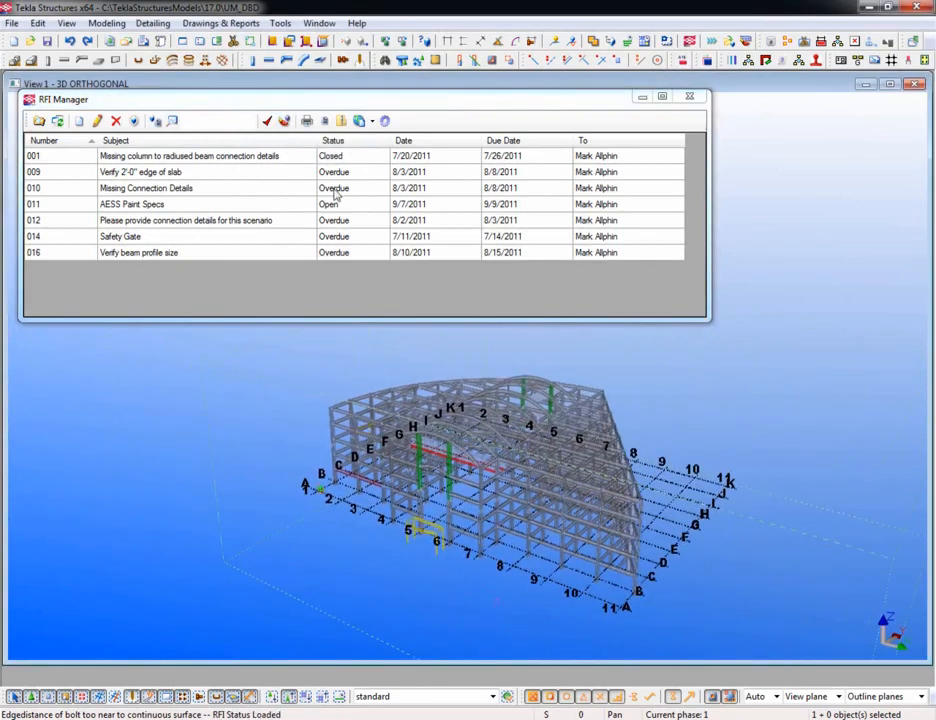
{"action": "scroll", "coordinate": [455, 492], "scroll_direction": "up", "scroll_amount": 1}
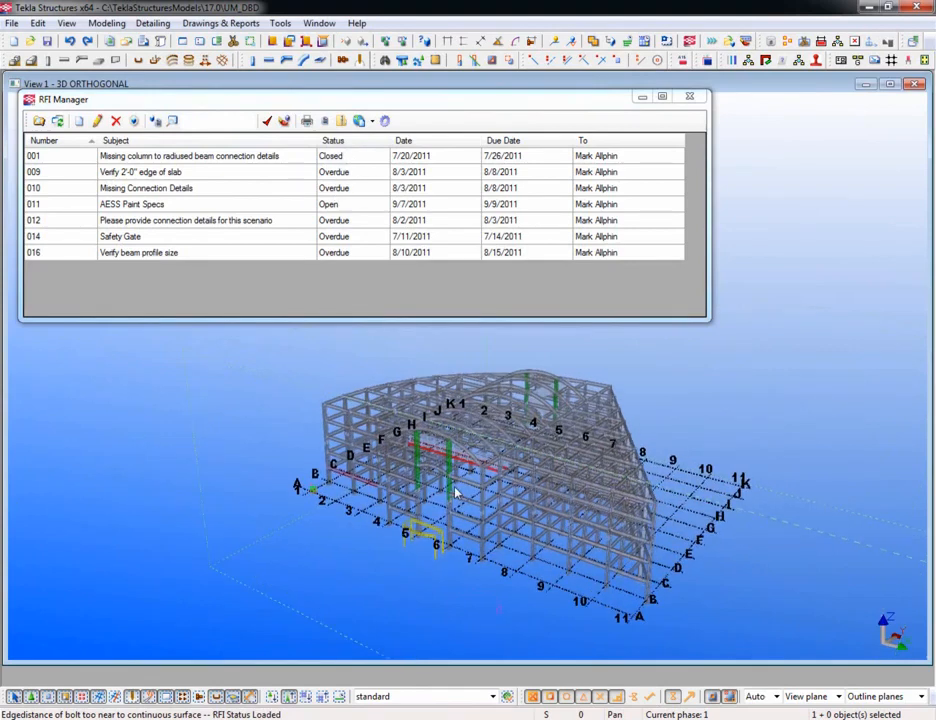
{"action": "scroll", "coordinate": [455, 492], "scroll_direction": "up", "scroll_amount": 1}
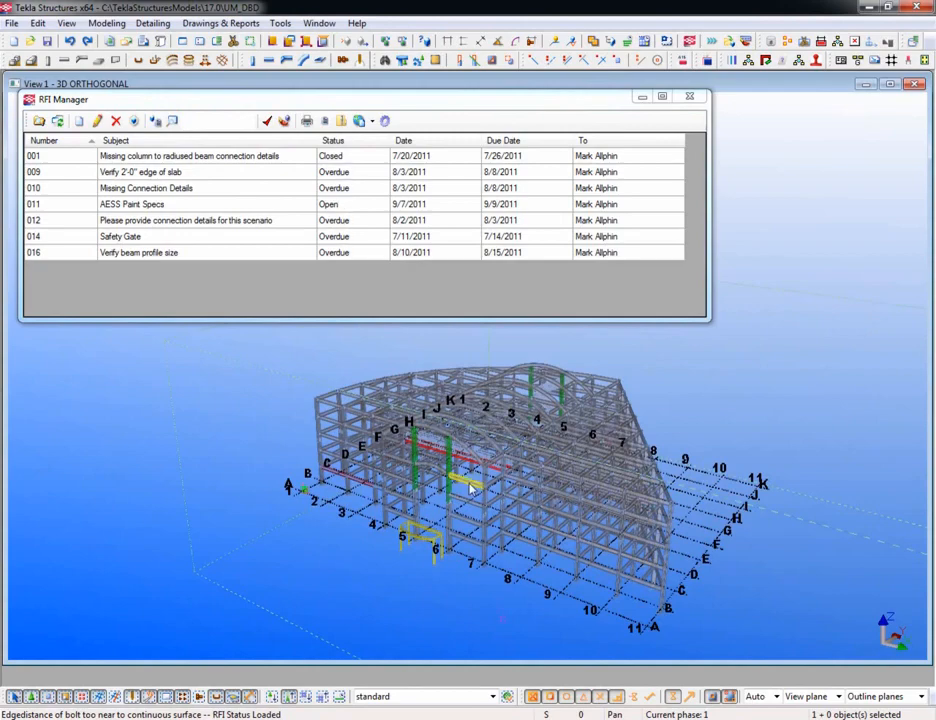
{"action": "scroll", "coordinate": [432, 567], "scroll_direction": "up", "scroll_amount": 5}
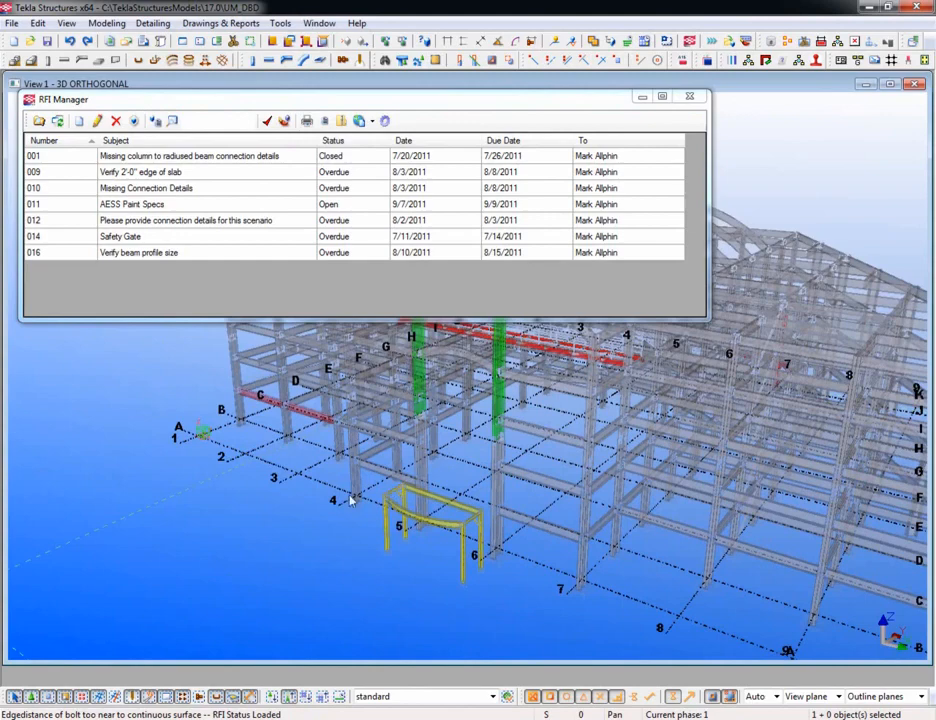
{"action": "middle_click_drag", "start_coordinate": [294, 463], "coordinate": [483, 553]}
{"action": "scroll", "coordinate": [405, 467], "scroll_direction": "up", "scroll_amount": 3}
{"action": "scroll", "coordinate": [412, 478], "scroll_direction": "up", "scroll_amount": 5}
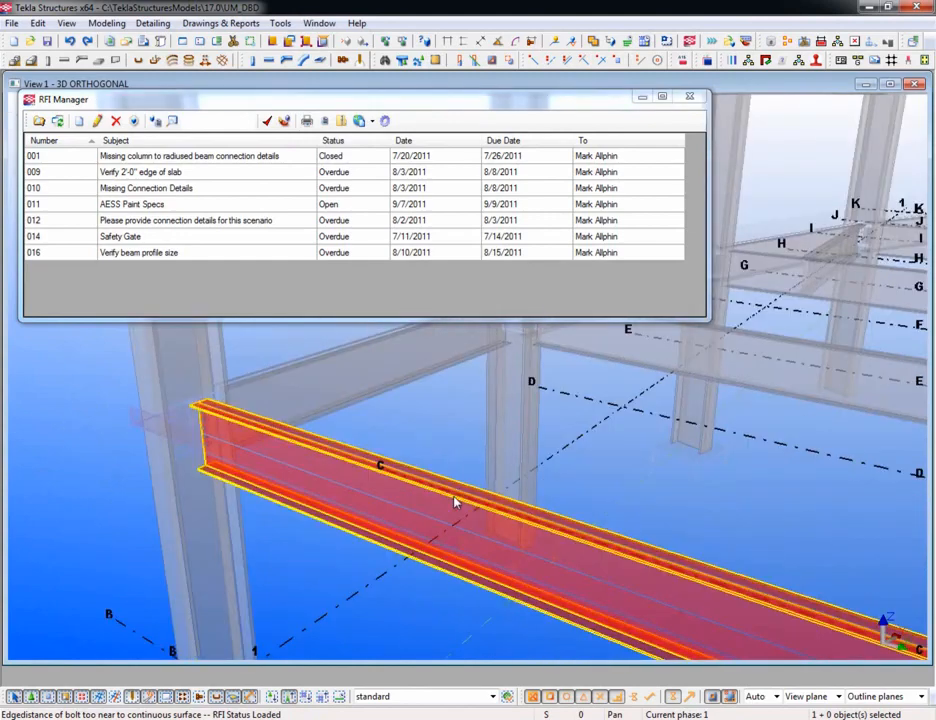
{"action": "scroll", "coordinate": [337, 414], "scroll_direction": "down", "scroll_amount": 2}
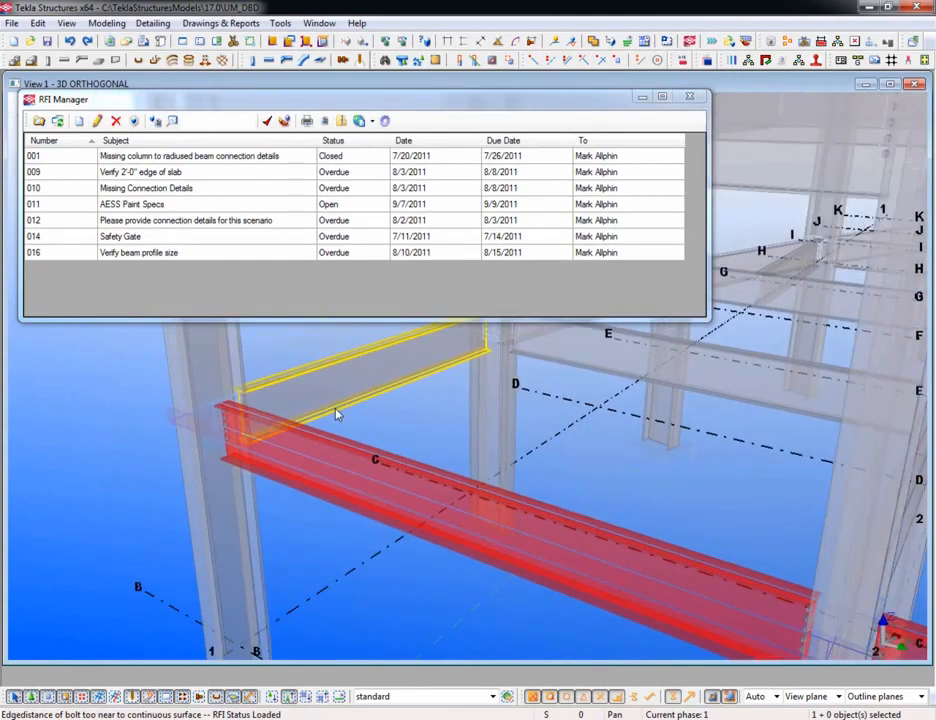
Redraw the view to restore the normal model colors, then filter the RFI list by the bent plate selected along grid line C.
{"action": "right_click", "coordinate": [416, 434]}
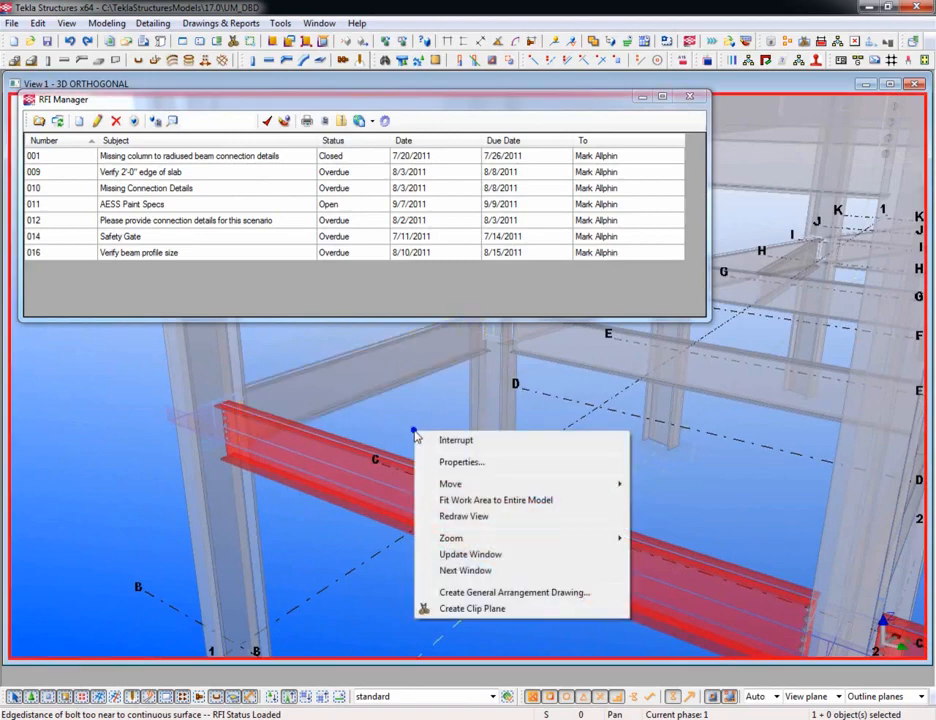
{"action": "left_click", "coordinate": [479, 515]}
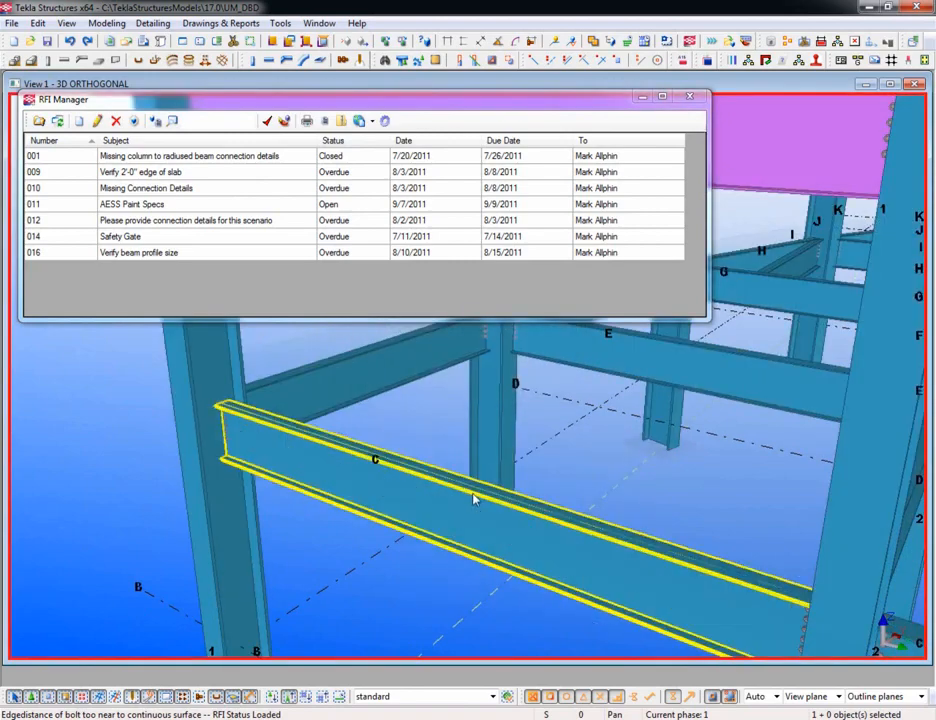
{"action": "left_click", "coordinate": [293, 456]}
{"action": "scroll", "coordinate": [297, 454], "scroll_direction": "down", "scroll_amount": 2}
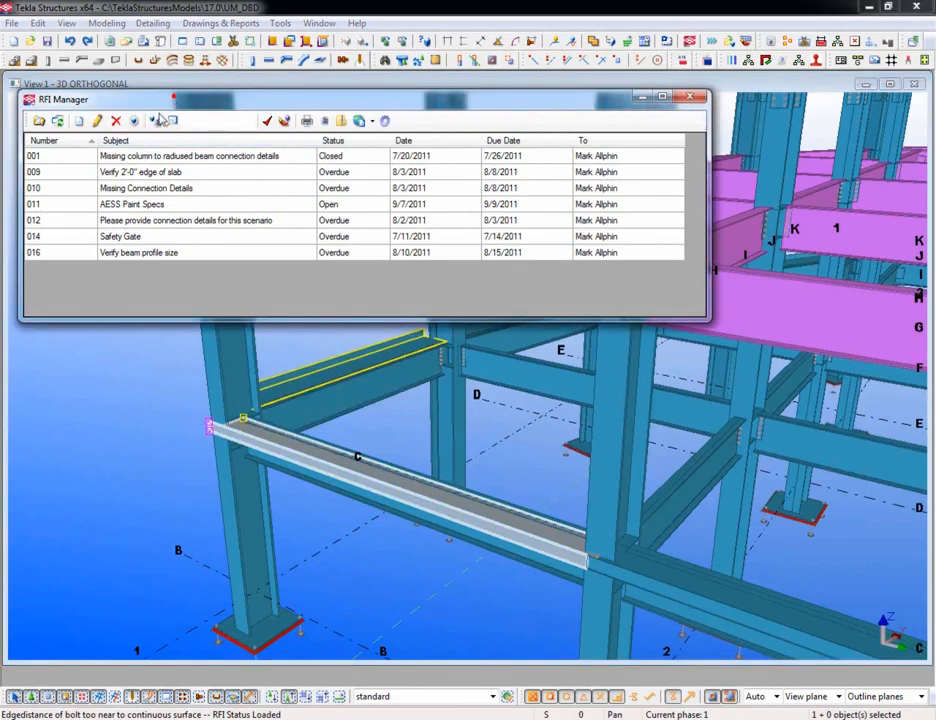
{"action": "left_click", "coordinate": [155, 122]}
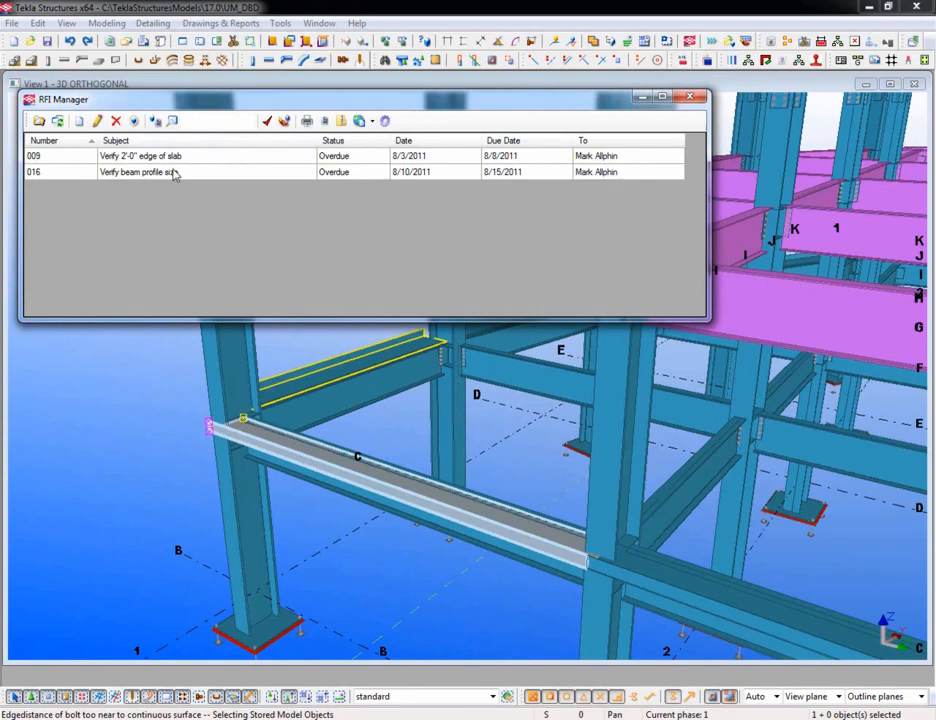
Open the bent plate's user-defined attributes to read its RFI and review status, closing the RFI Manager first.
{"action": "double_click", "coordinate": [338, 472]}
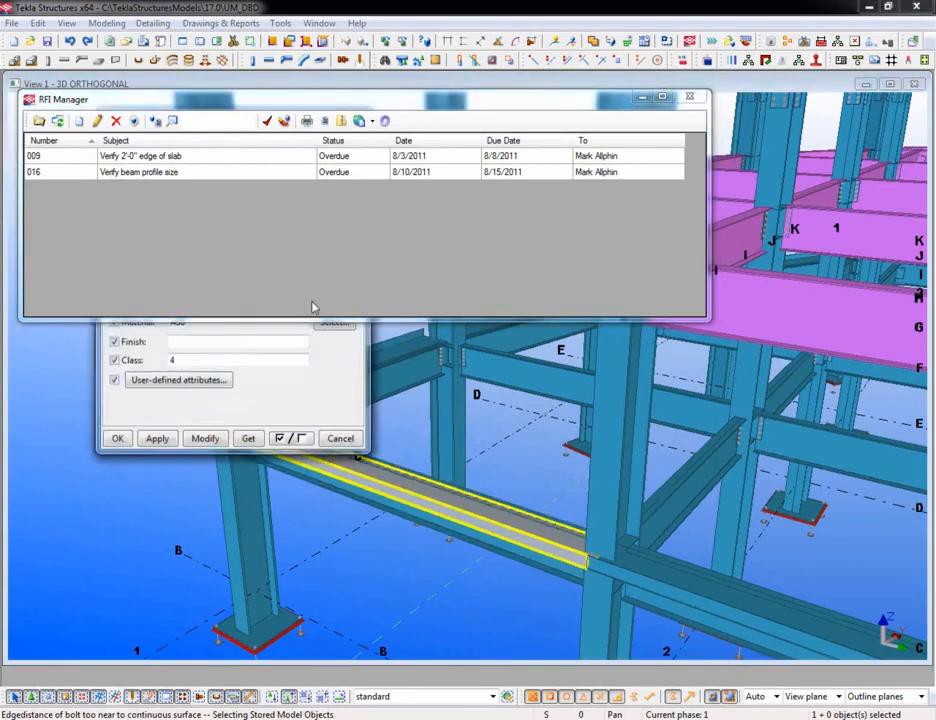
{"action": "left_click", "coordinate": [689, 96]}
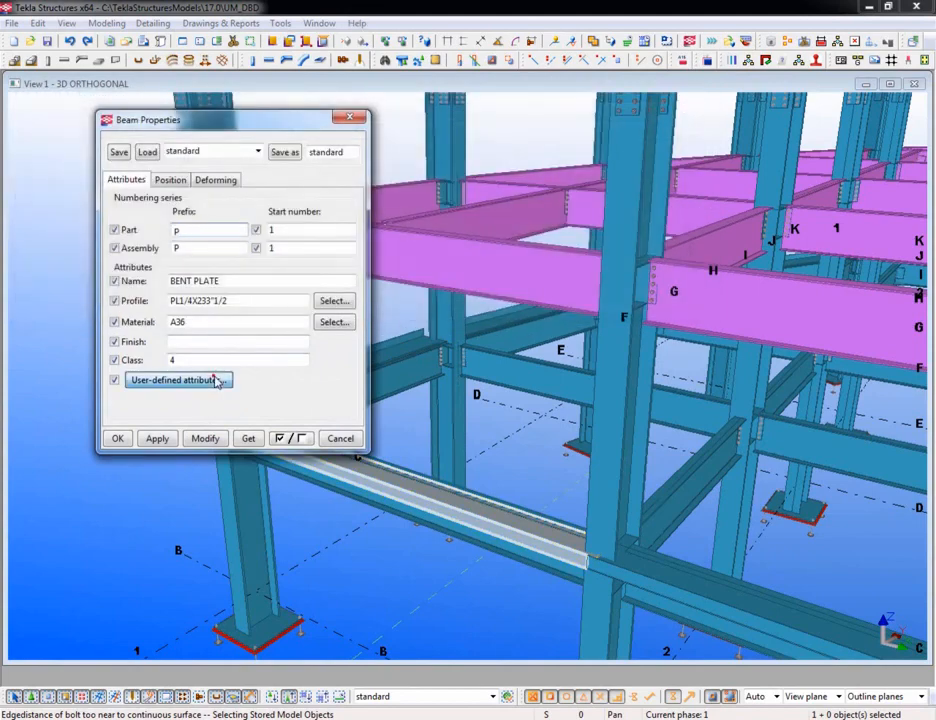
{"action": "left_click", "coordinate": [214, 380]}
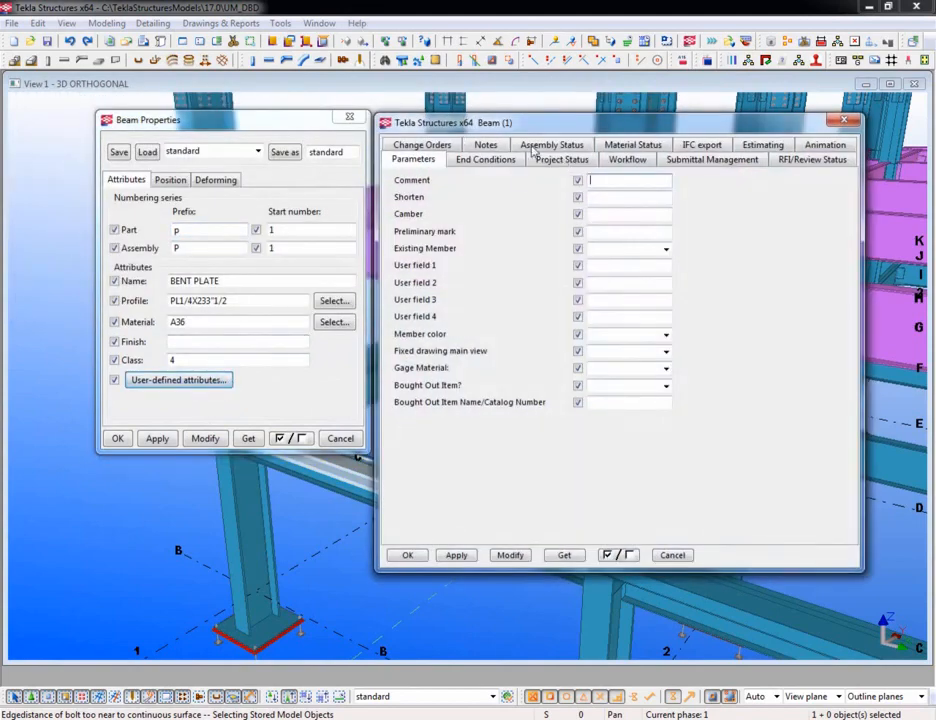
{"action": "left_click", "coordinate": [798, 159]}
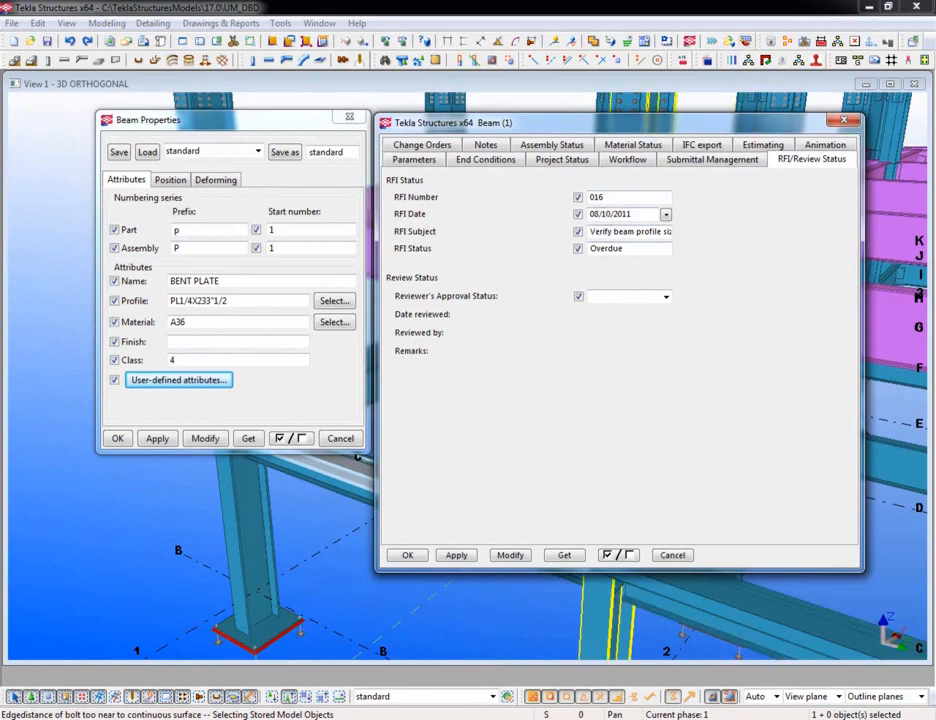
Reopen the RFI Manager to view the RFIs linked to the selected bent plate, then close all open dialogs.
{"action": "left_click", "coordinate": [786, 63]}
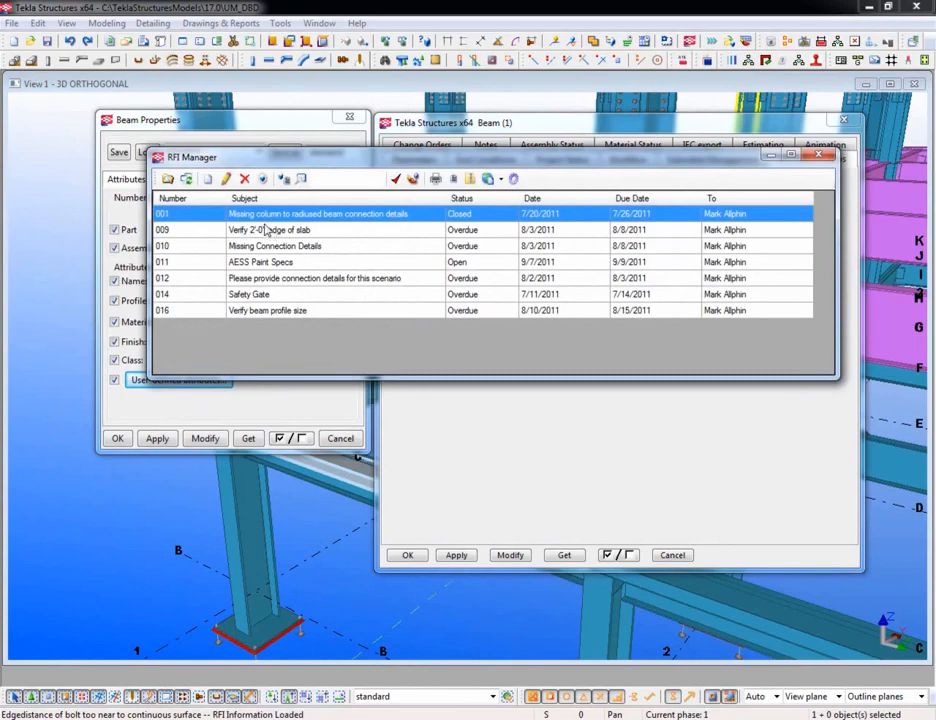
{"action": "left_click", "coordinate": [283, 179]}
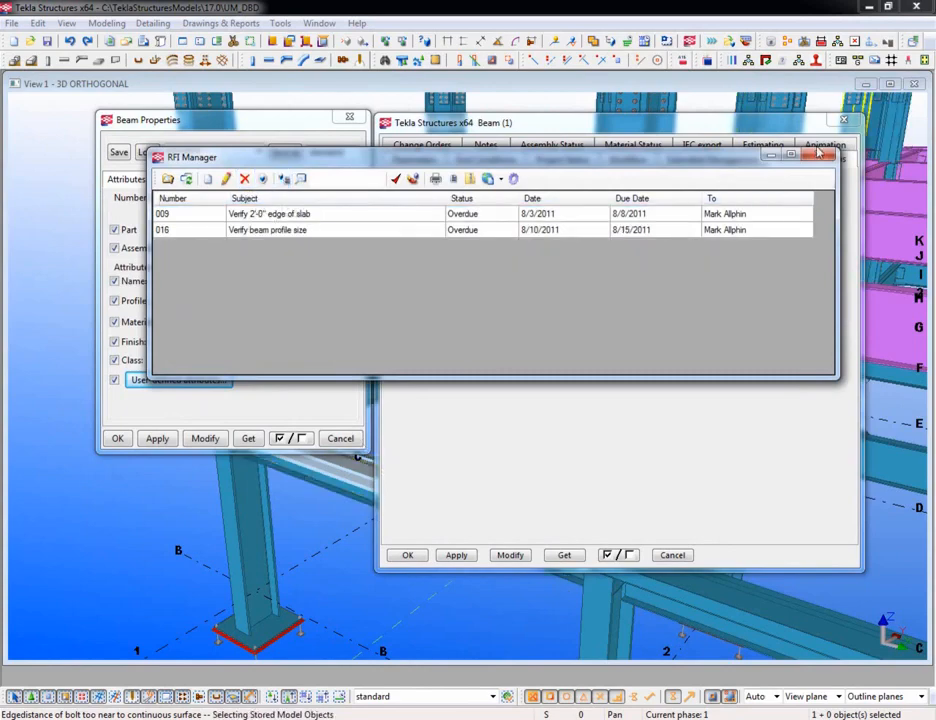
{"action": "left_click", "coordinate": [818, 157]}
{"action": "left_click", "coordinate": [843, 120]}
{"action": "left_click", "coordinate": [349, 116]}
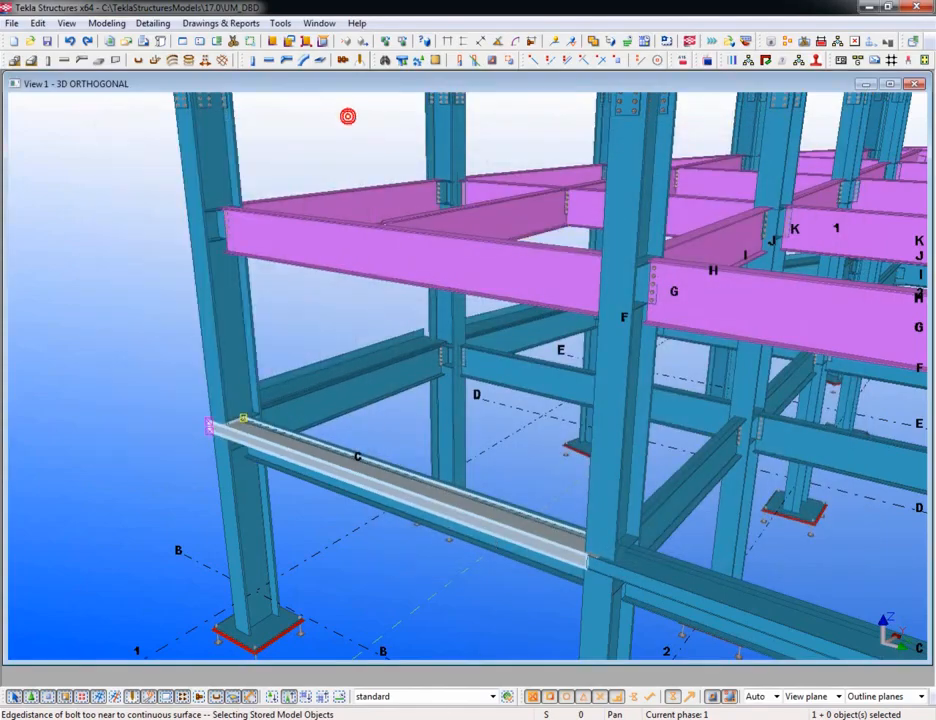
{"action": "key", "text": "alt+Tab"}
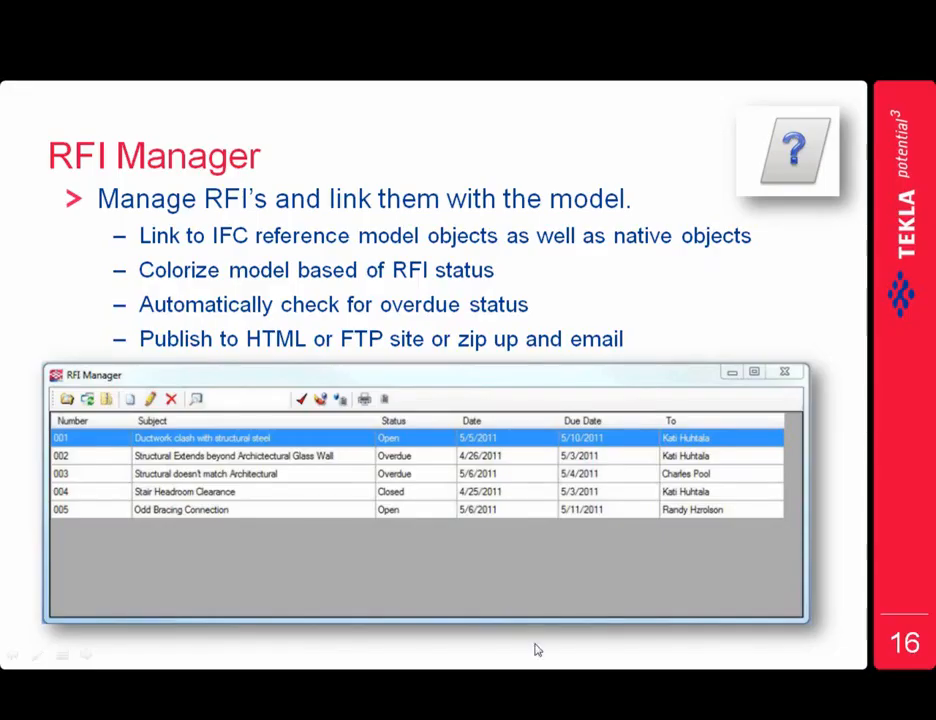
{"action": "left_click", "coordinate": [639, 288]}
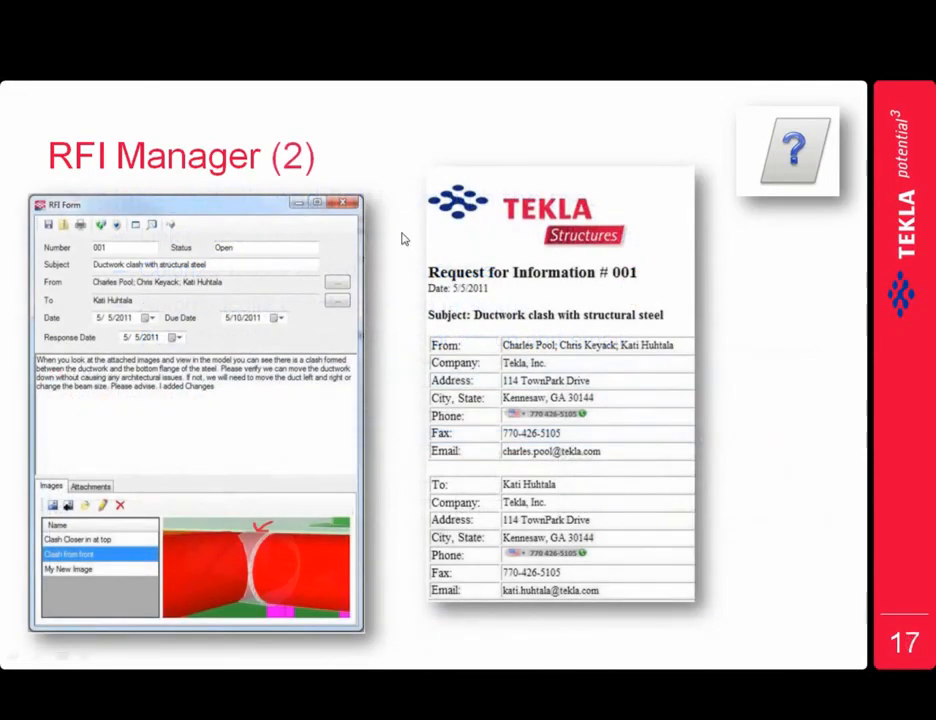